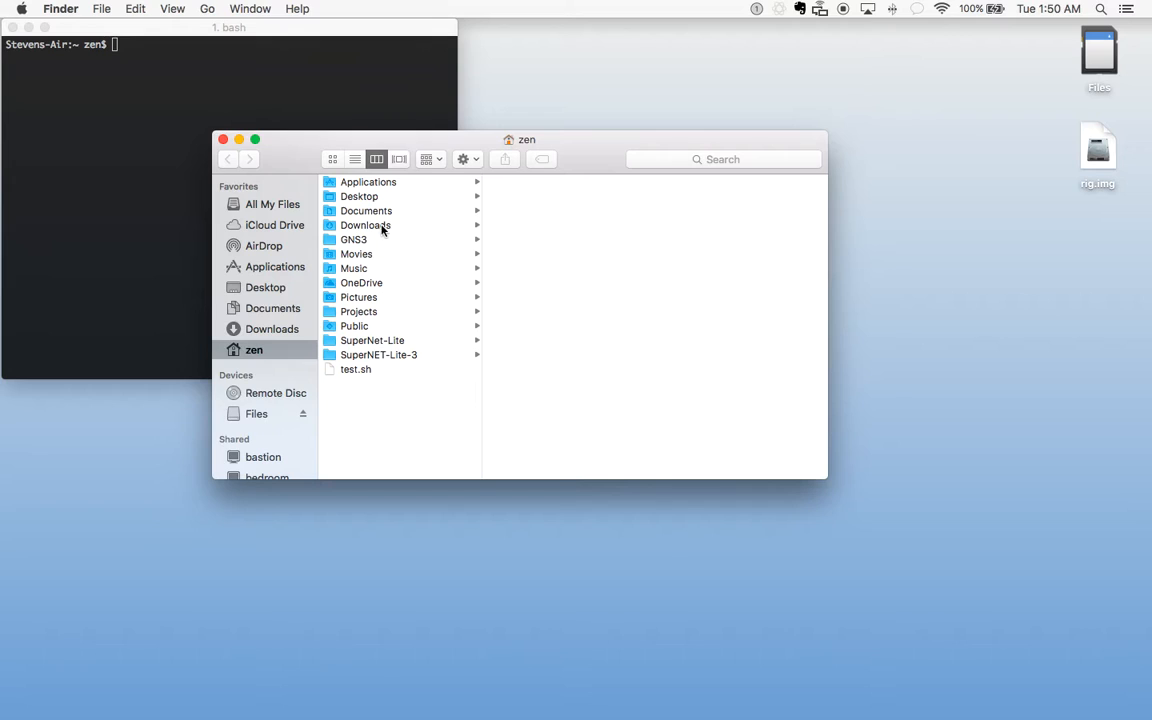
Open Downloads › supernet-lite, enlarge the window to inspect supernet.exe, then bring iTerm forward
{"action": "left_click", "coordinate": [530, 196]}
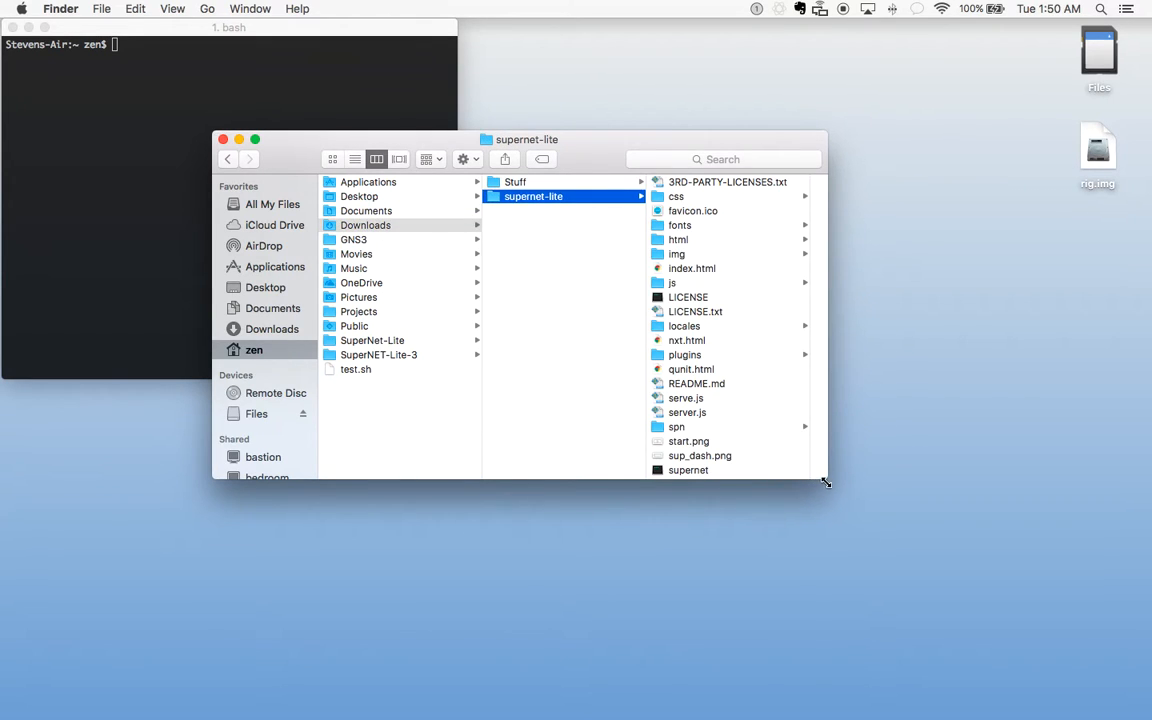
{"action": "left_click_drag", "start_coordinate": [827, 478], "coordinate": [884, 567]}
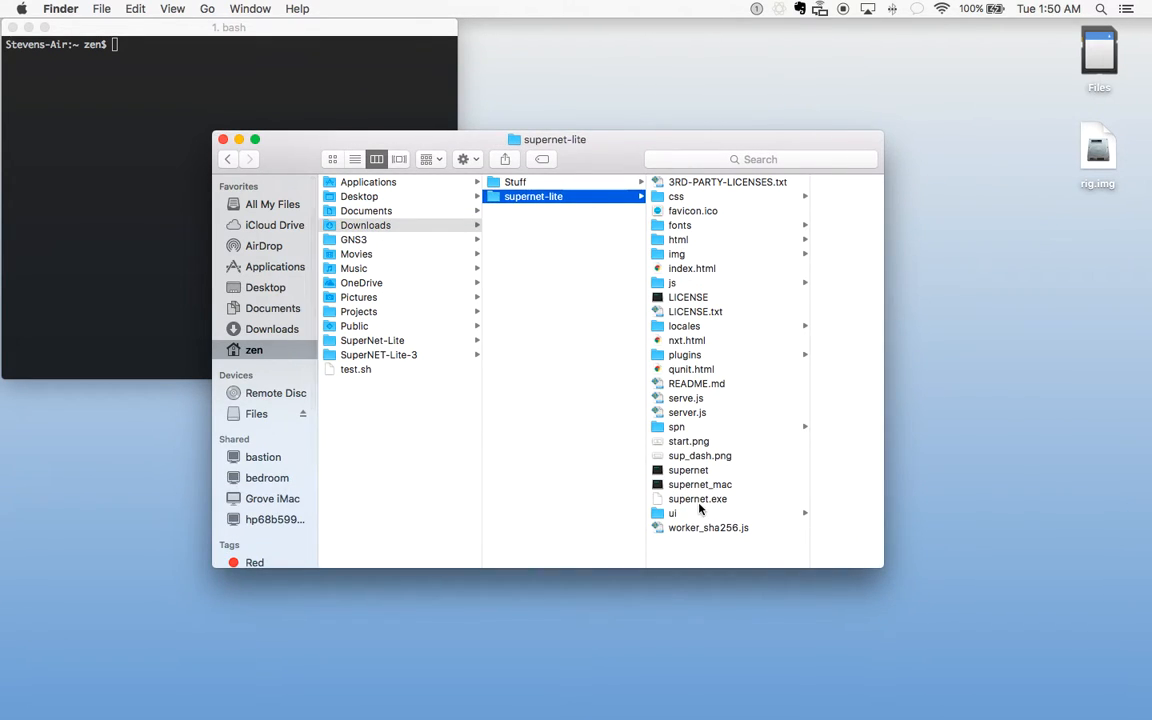
{"action": "left_click", "coordinate": [707, 499]}
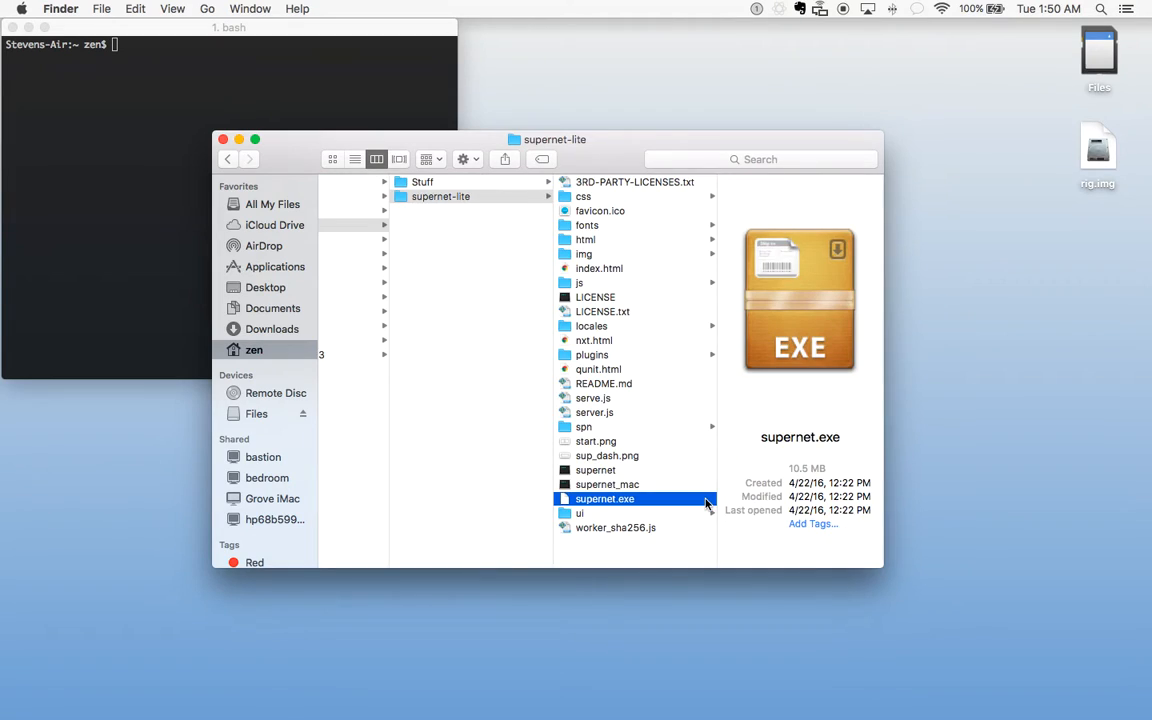
{"action": "left_click", "coordinate": [419, 120]}
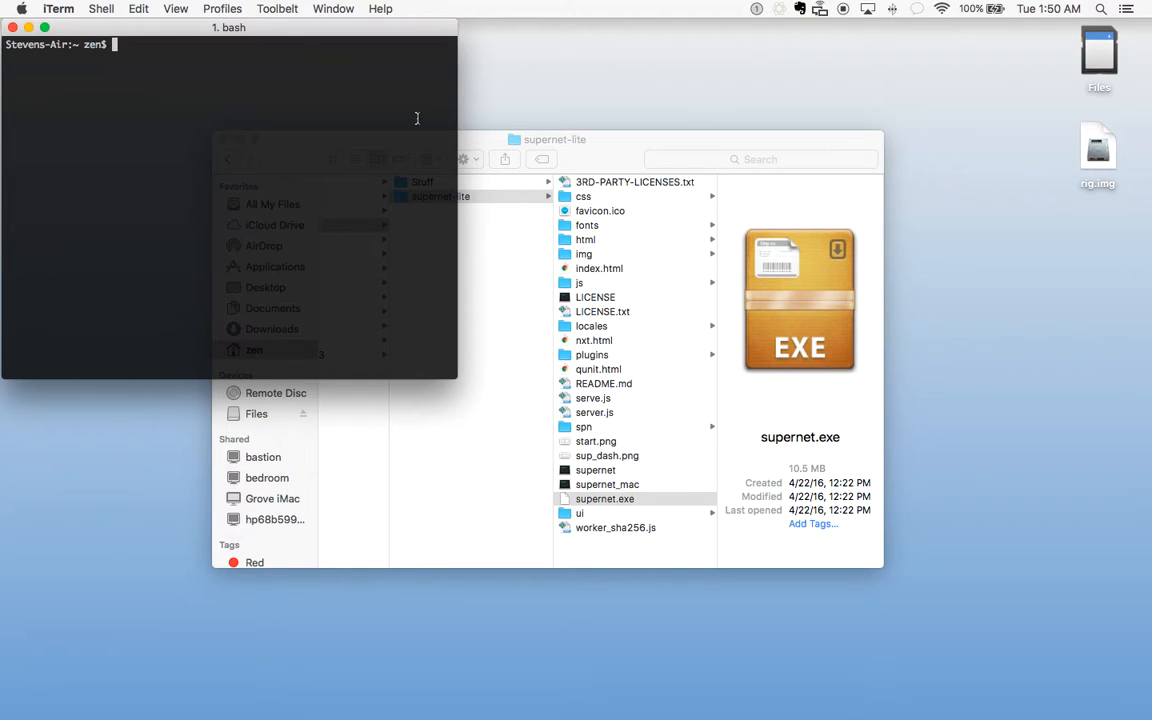
Change into Downloads/supernet-lite and run node serve.js to serve on localhost:7110
{"action": "type", "text": "cd d"}
{"action": "key", "text": "Tab"}
{"action": "type", "text": "ow"}
{"action": "key", "text": "Tab"}
{"action": "type", "text": "s"}
{"action": "key", "text": "Tab"}
{"action": "key", "text": "Return"}
{"action": "type", "text": "node serve.js"}
{"action": "key", "text": "Return"}
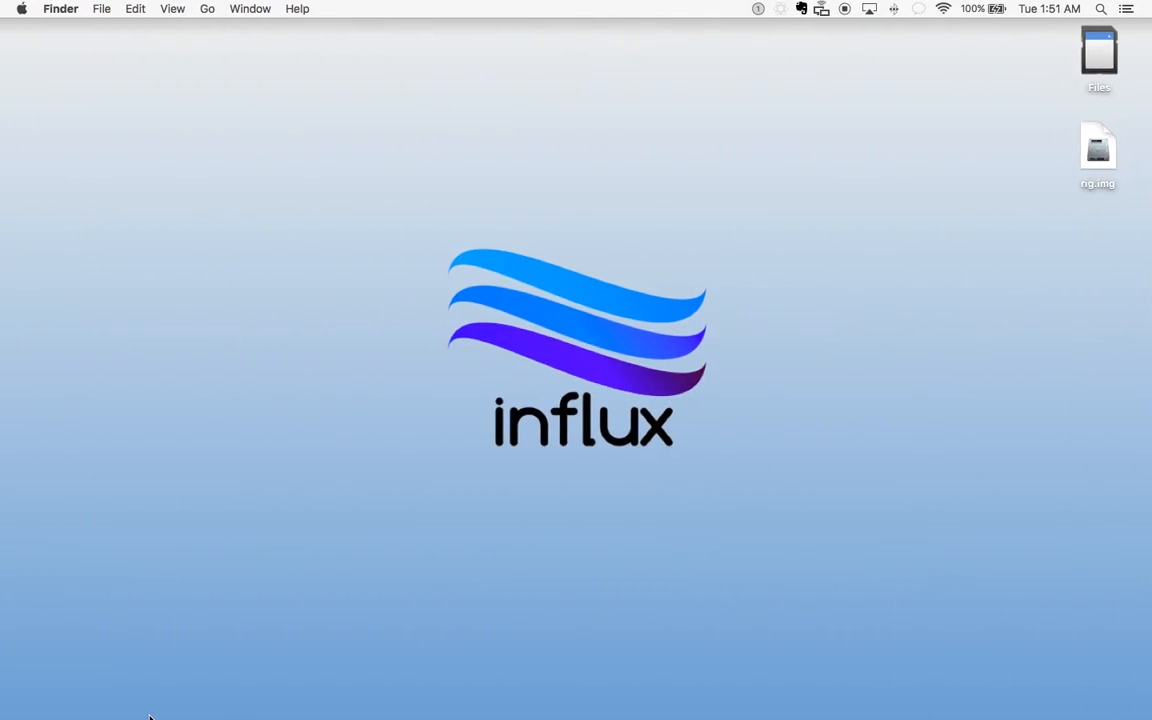
Launch Chrome and load localhost:7110/ui/supernet.html from the address bar
{"action": "mouse_move", "coordinate": [183, 717]}
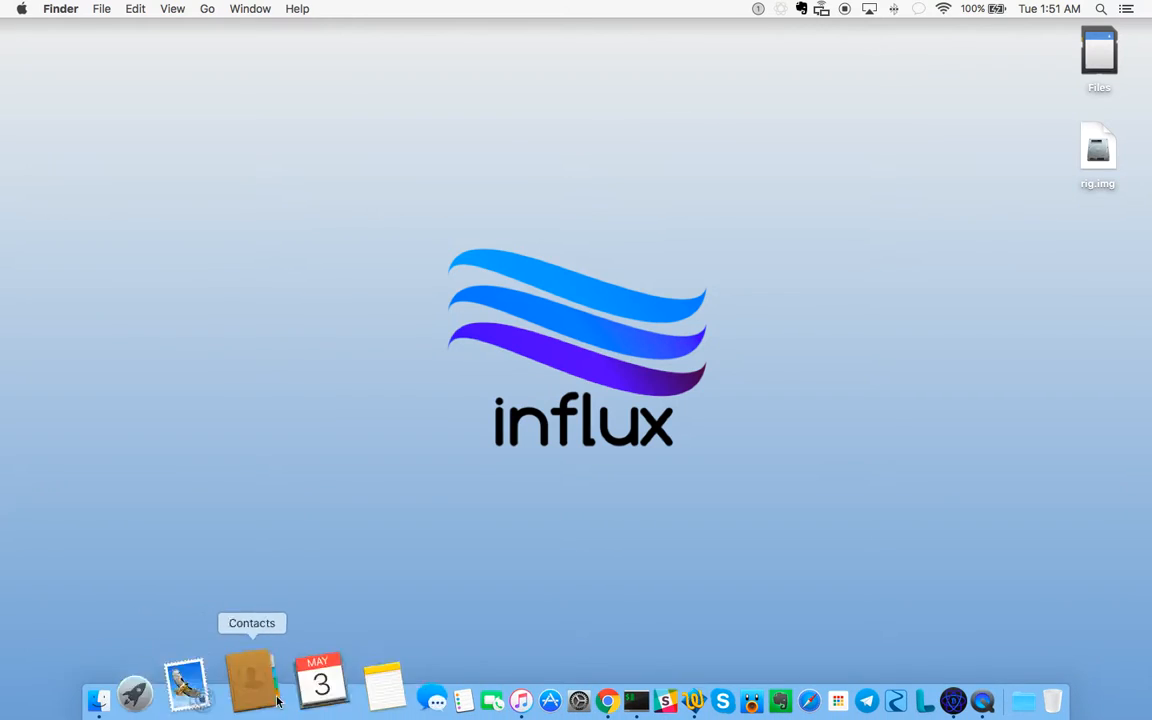
{"action": "left_click", "coordinate": [514, 680]}
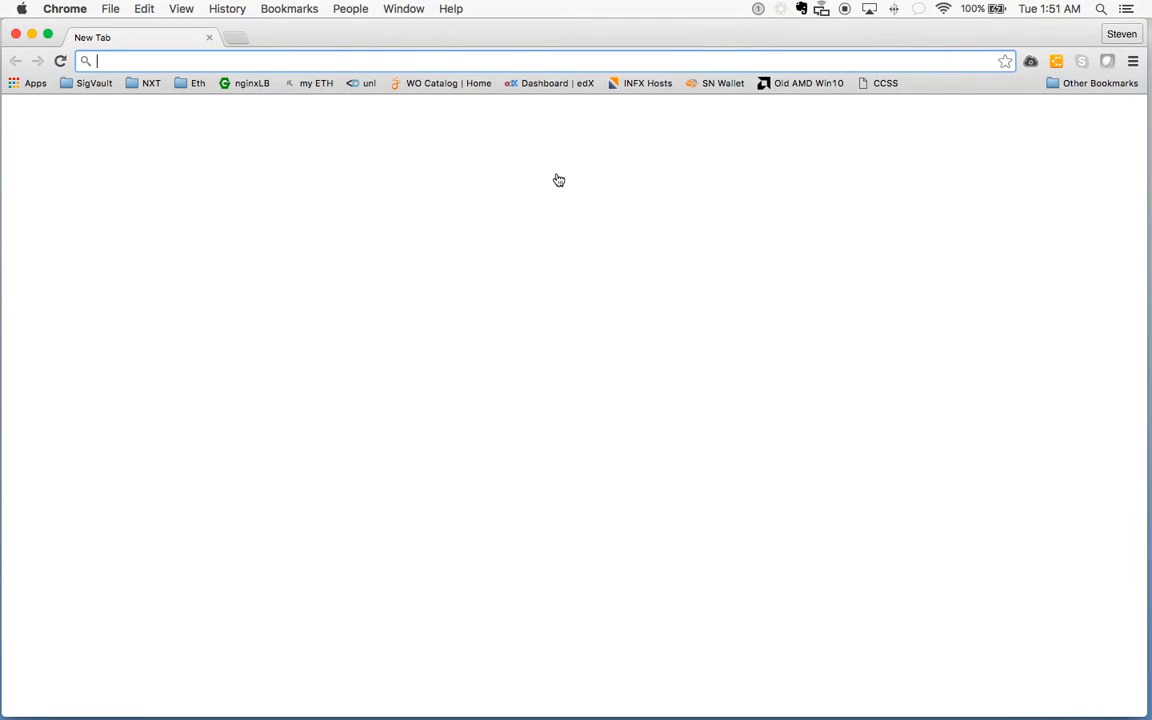
{"action": "type", "text": "local"}
{"action": "key", "text": "Return"}
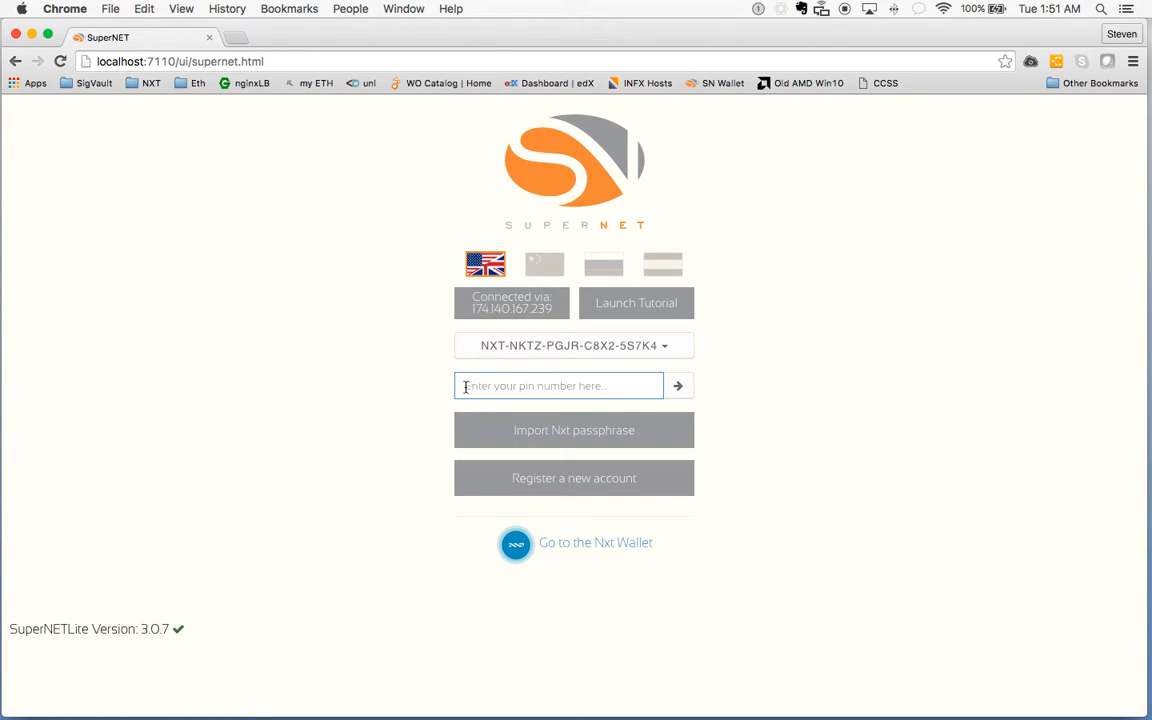
Unlock the wallet with its PIN, then choose Advanced from the main menu for the NXT dashboard
{"action": "type", "text": "1234"}
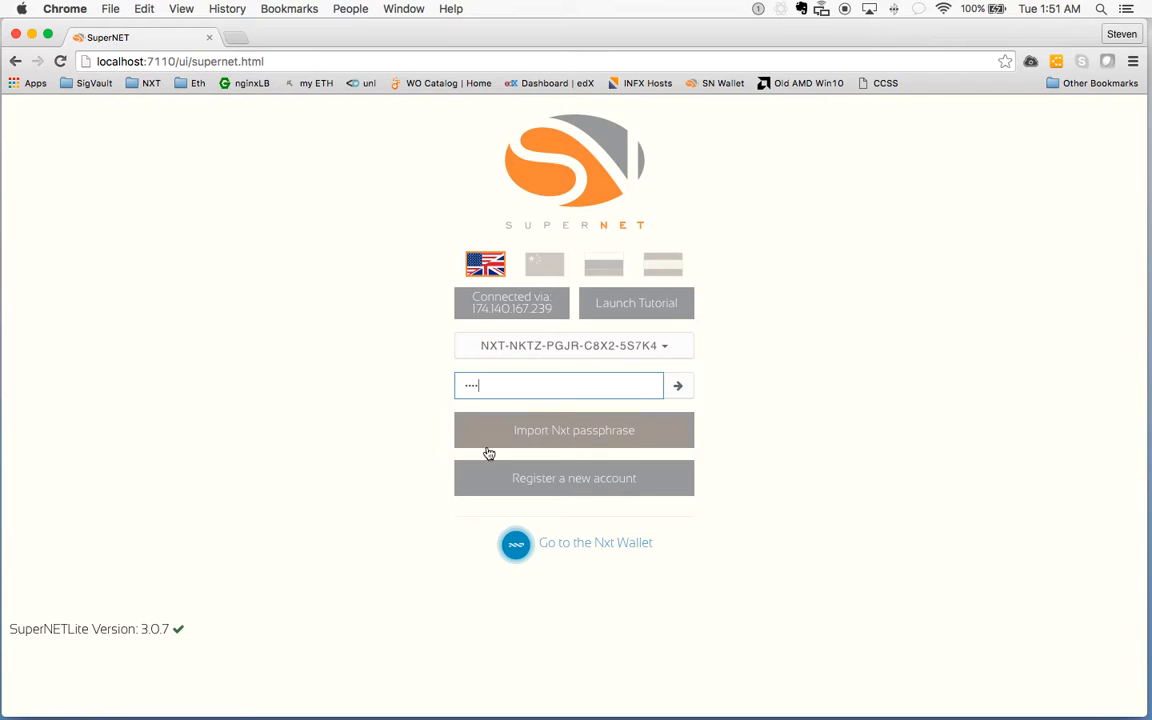
{"action": "left_click", "coordinate": [678, 385]}
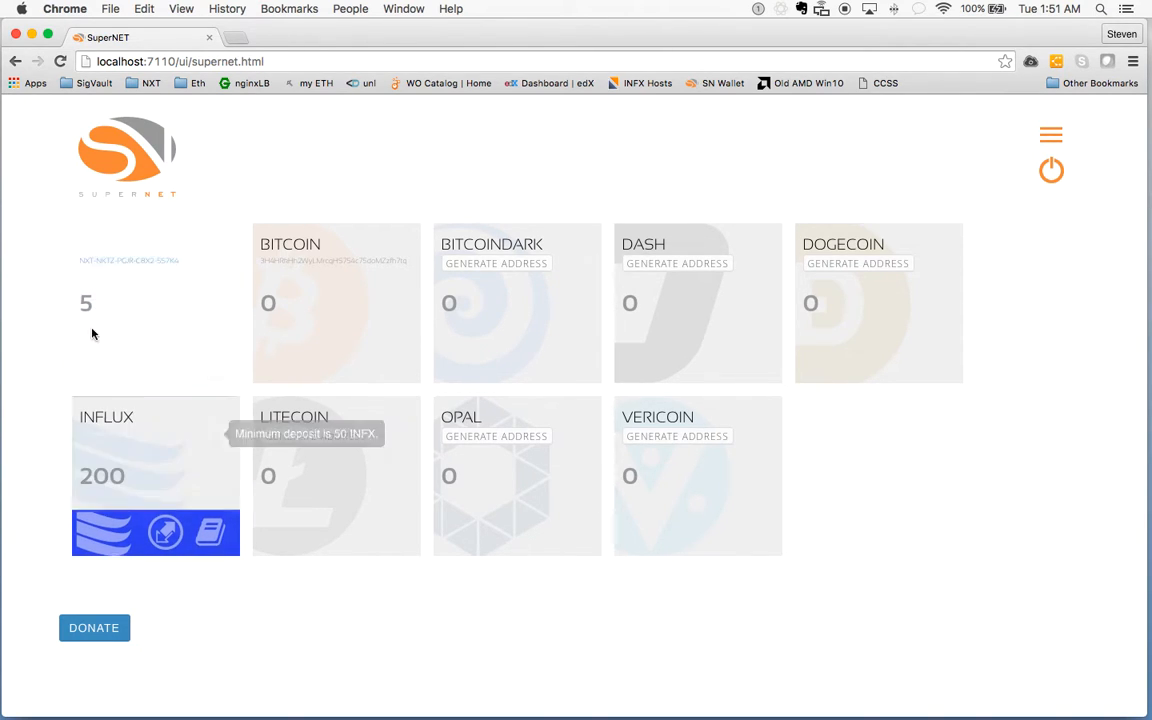
{"action": "mouse_move", "coordinate": [94, 305]}
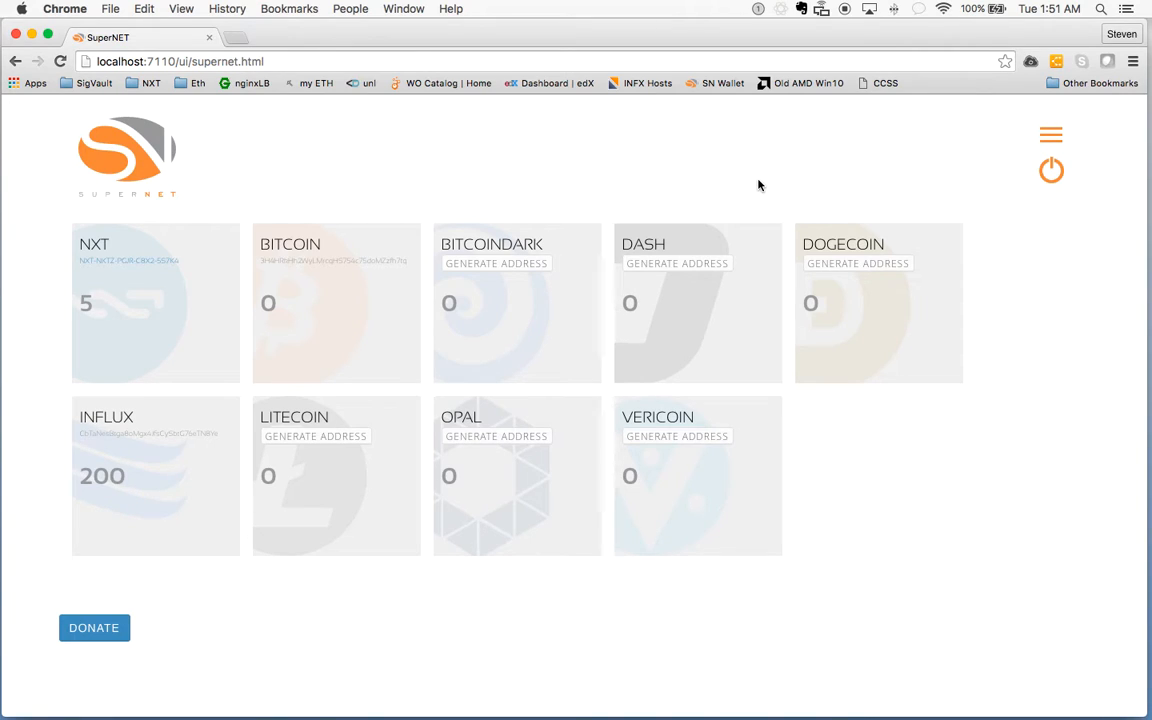
{"action": "left_click", "coordinate": [1052, 137]}
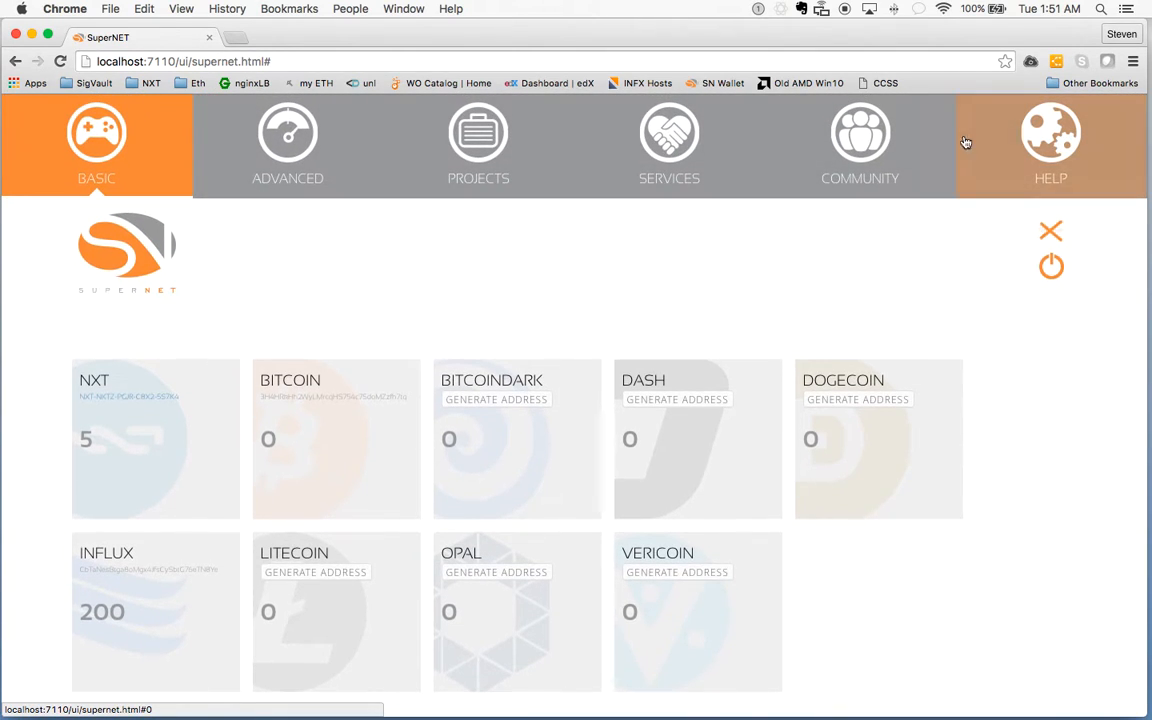
{"action": "left_click", "coordinate": [300, 140]}
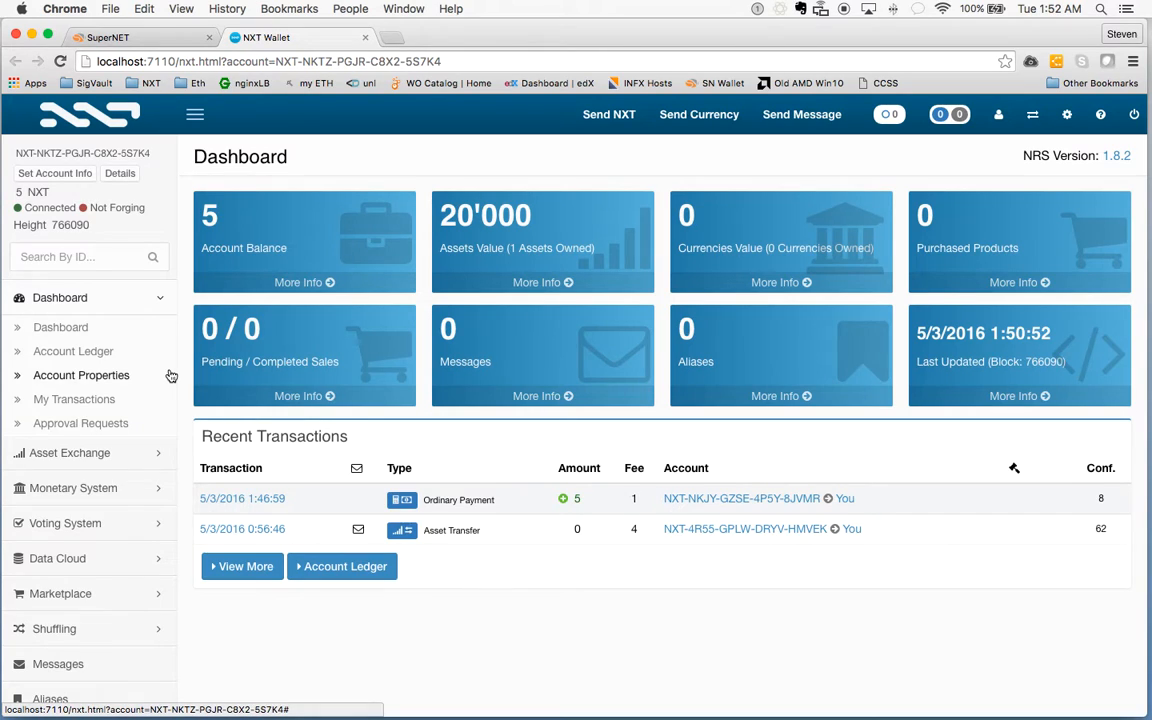
Select superINFX in the Asset Exchange and expand its Sell superINFX for NXT form
{"action": "left_click", "coordinate": [70, 453]}
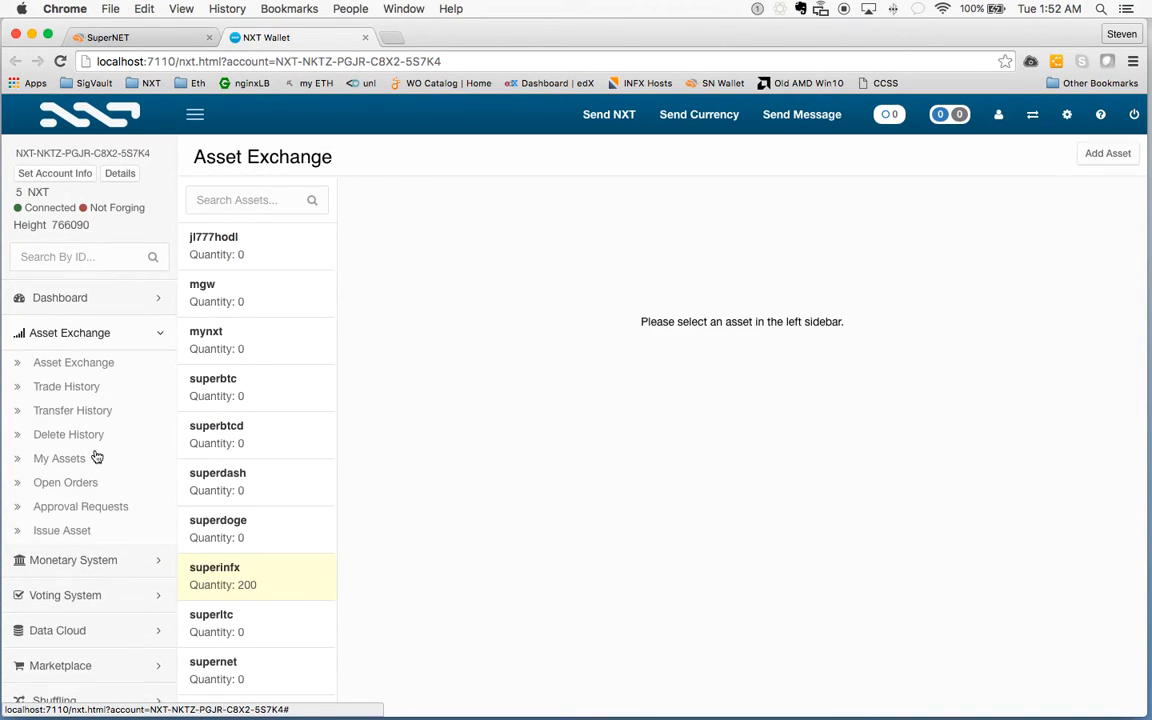
{"action": "left_click", "coordinate": [225, 580]}
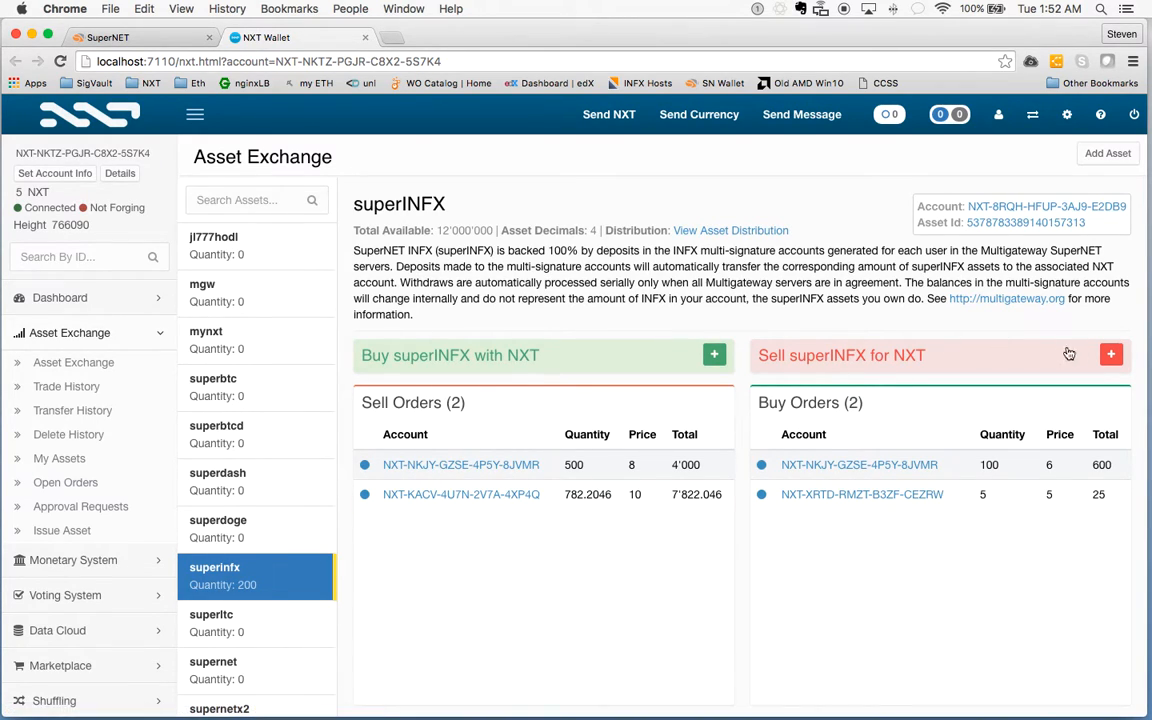
{"action": "left_click", "coordinate": [1110, 356]}
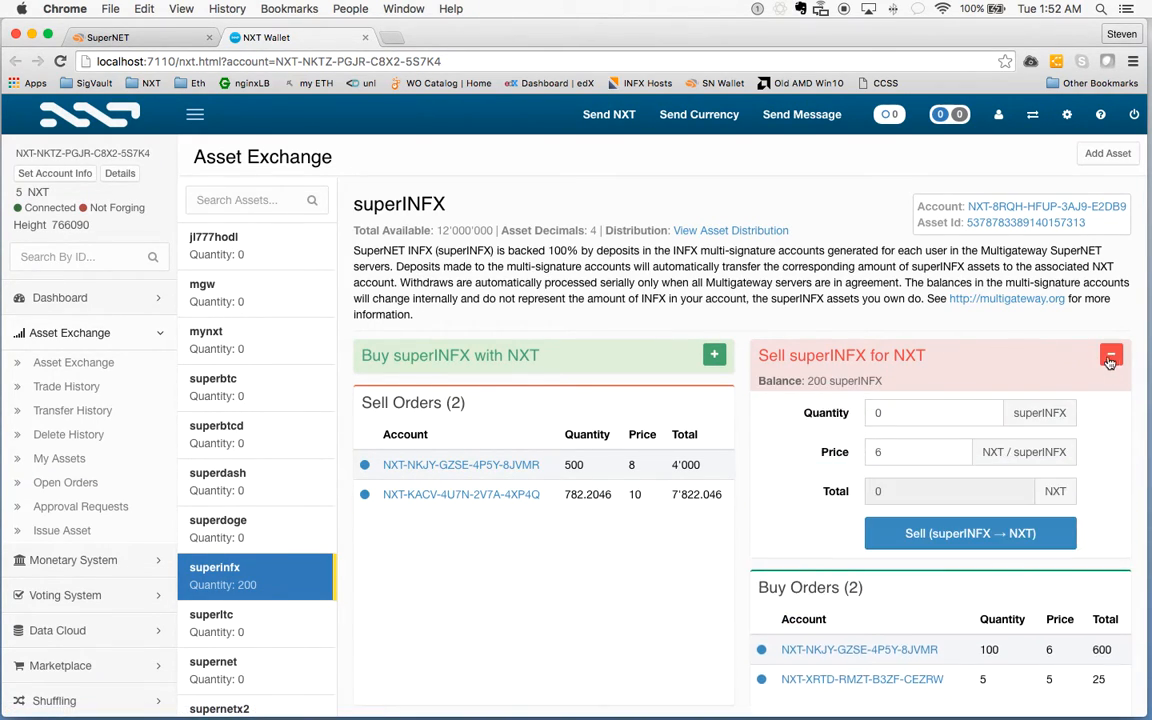
Enter a sell quantity of 50 superINFX at a price of 6 NXT
{"action": "left_click", "coordinate": [897, 414]}
{"action": "key", "text": "BackSpace"}
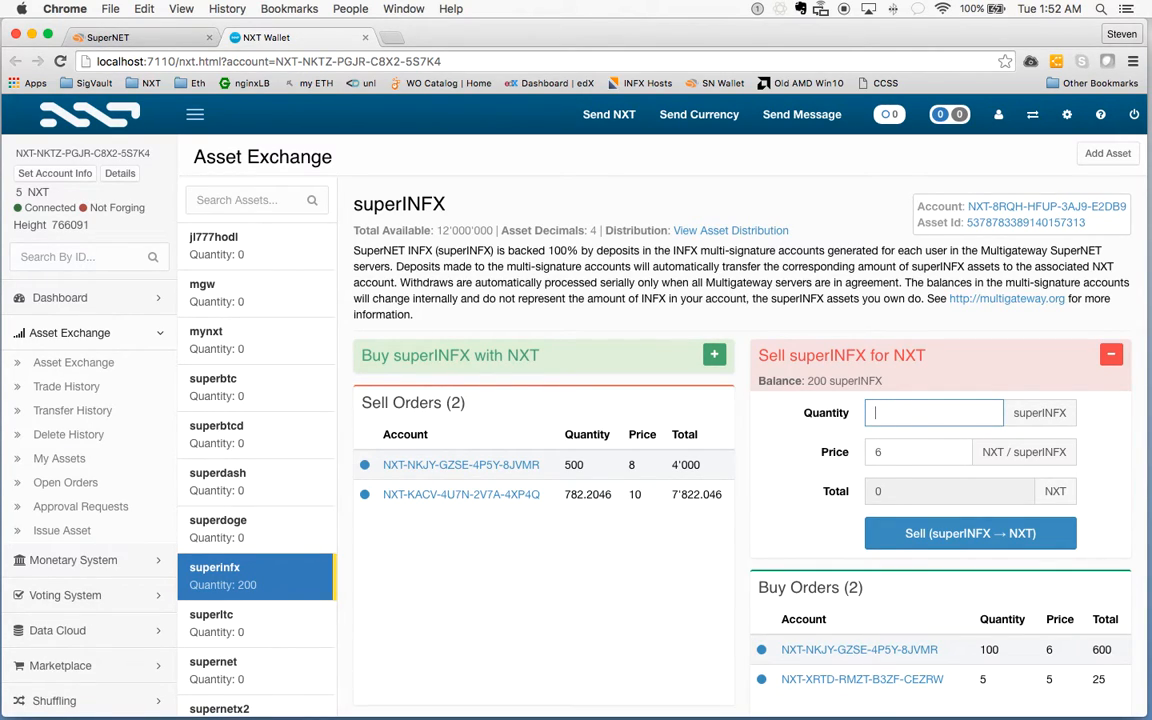
{"action": "type", "text": "50"}
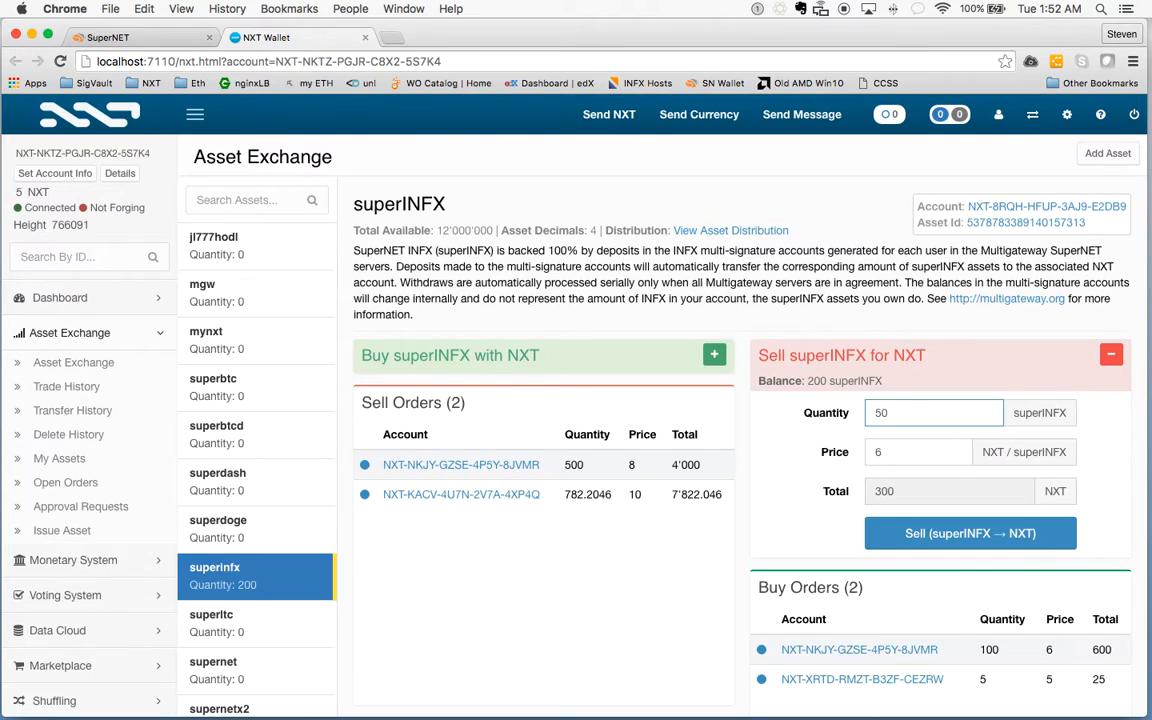
{"action": "left_click", "coordinate": [895, 455]}
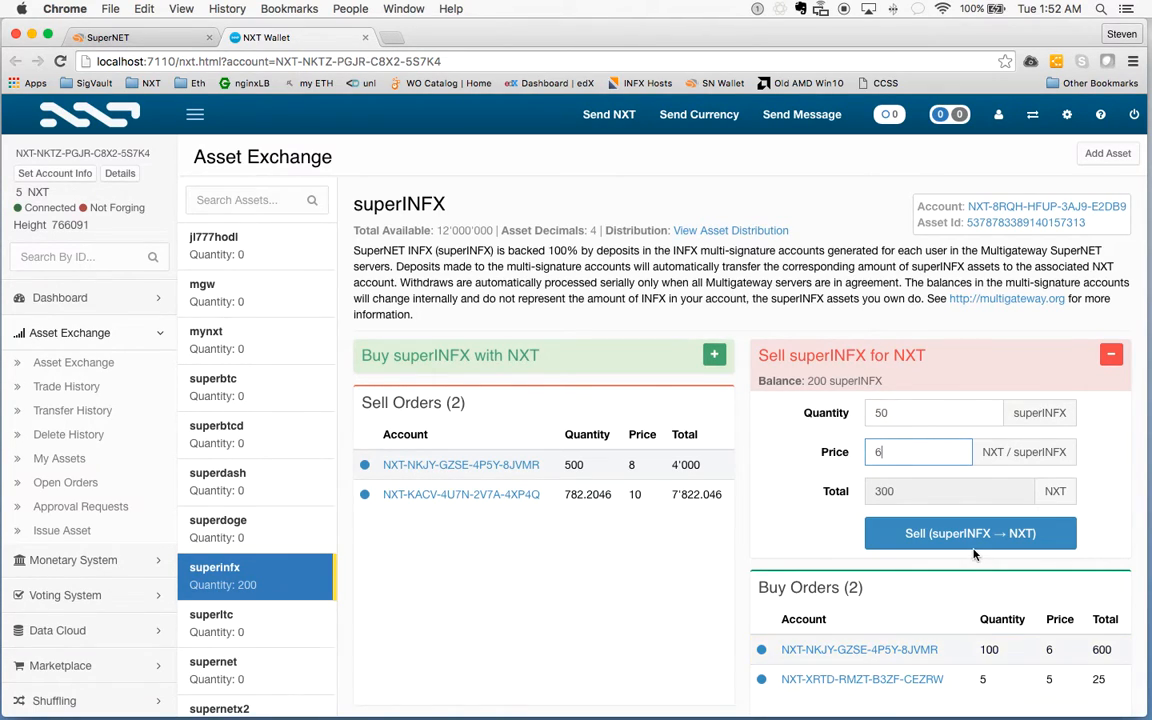
{"action": "key", "text": "BackSpace"}
{"action": "type", "text": "7"}
{"action": "key", "text": "BackSpace"}
{"action": "type", "text": "6"}
Submit the sell order and confirm the 300 NXT total with Sell Asset
{"action": "left_click", "coordinate": [918, 535]}
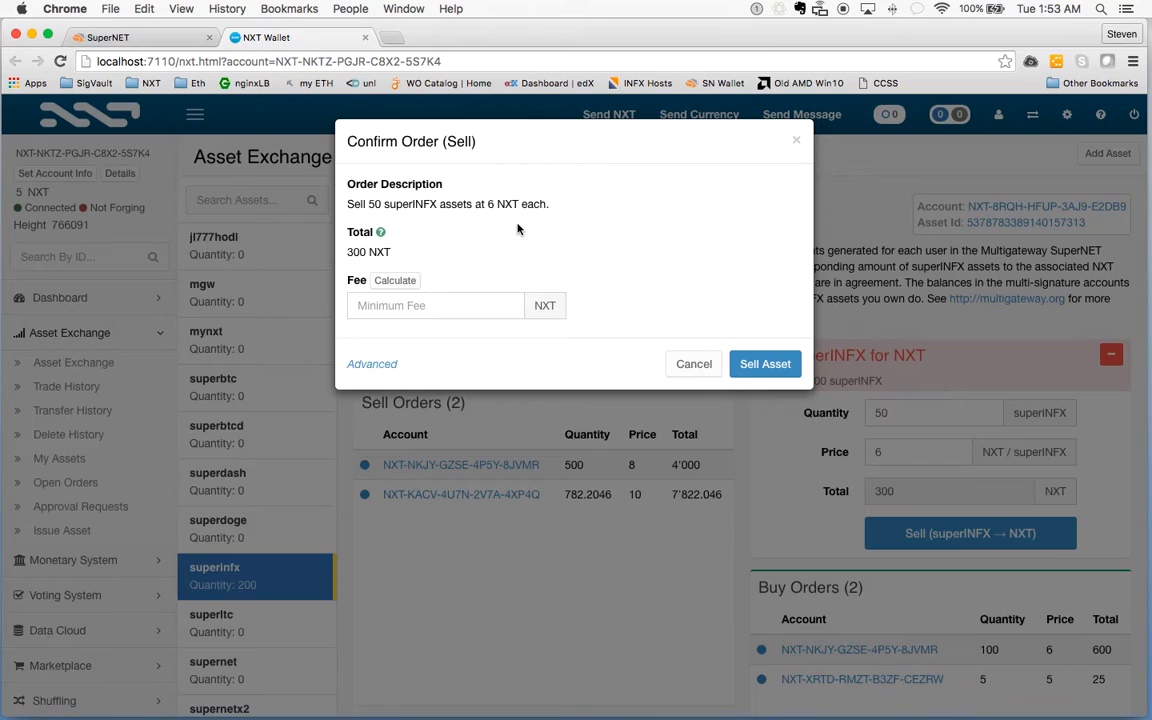
{"action": "left_click_drag", "start_coordinate": [345, 252], "coordinate": [404, 254]}
{"action": "left_click", "coordinate": [404, 254]}
{"action": "left_click", "coordinate": [766, 365]}
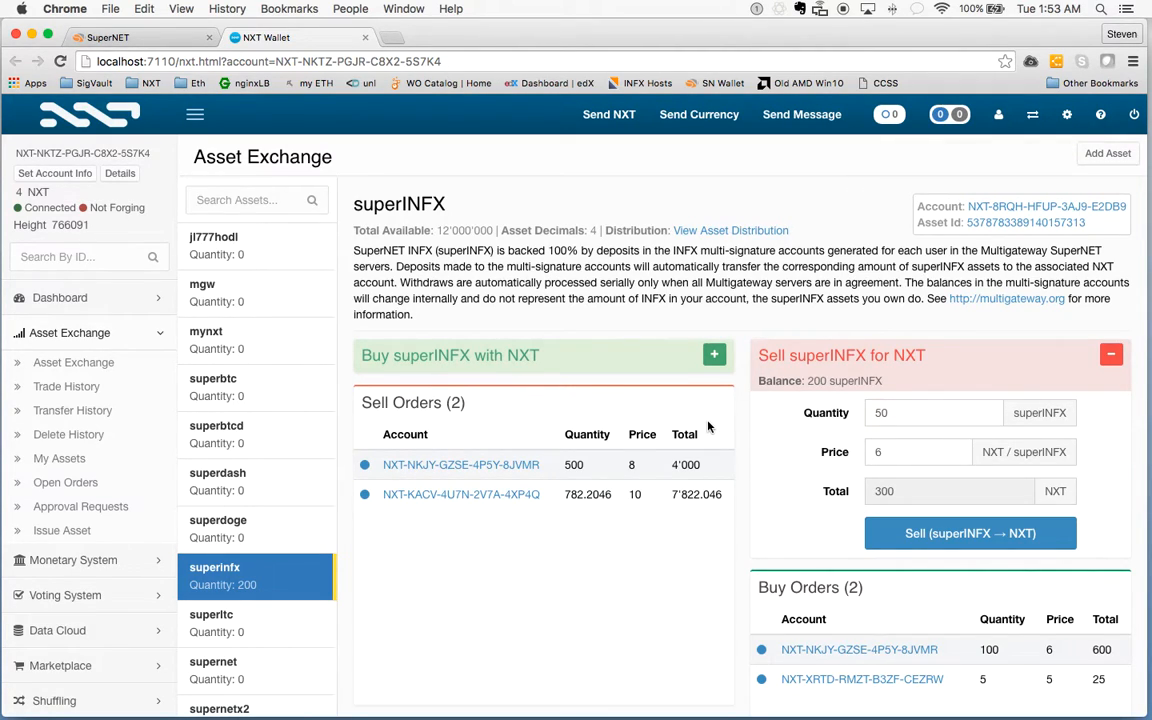
Scroll the asset page, then return to the Dashboard listing the new Ask Order Placement
{"action": "scroll", "coordinate": [687, 548], "scroll_direction": "down", "scroll_amount": 5}
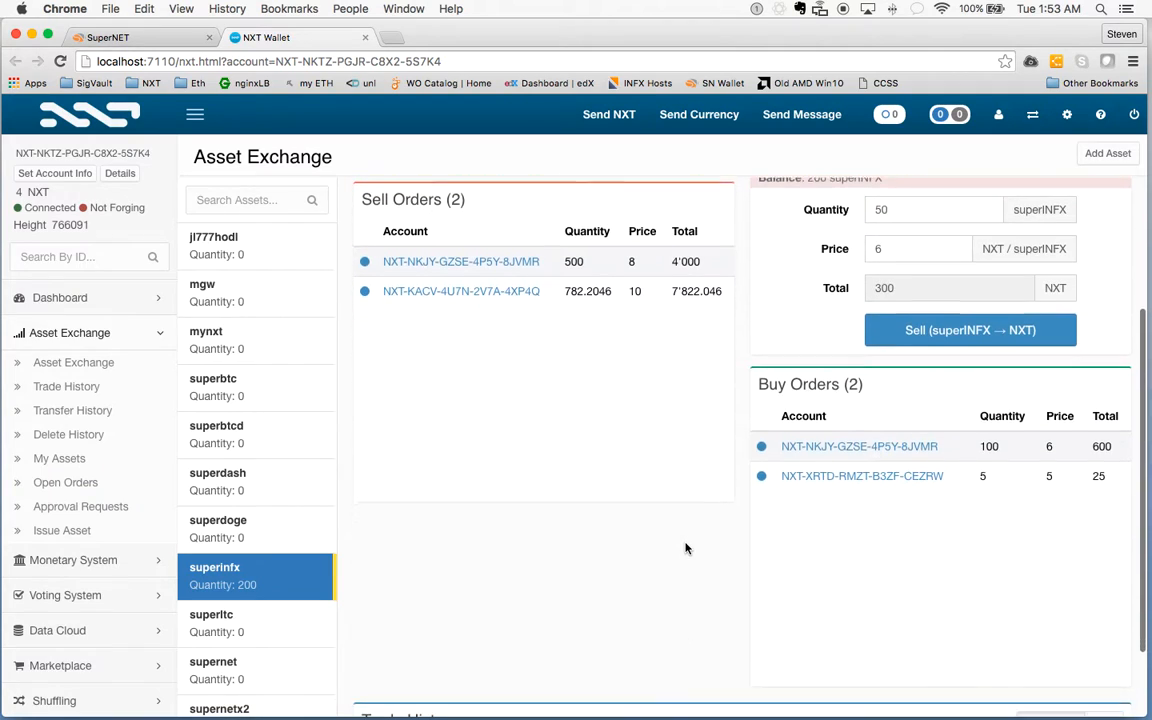
{"action": "scroll", "coordinate": [687, 548], "scroll_direction": "up", "scroll_amount": 5}
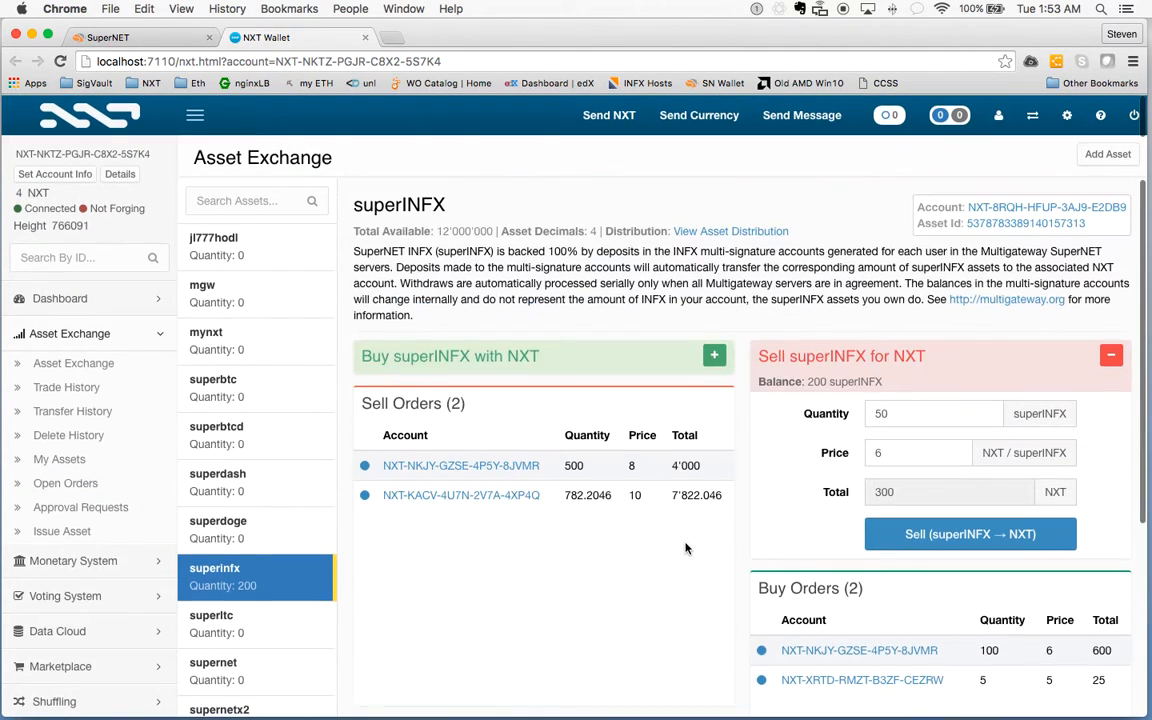
{"action": "left_click", "coordinate": [106, 300]}
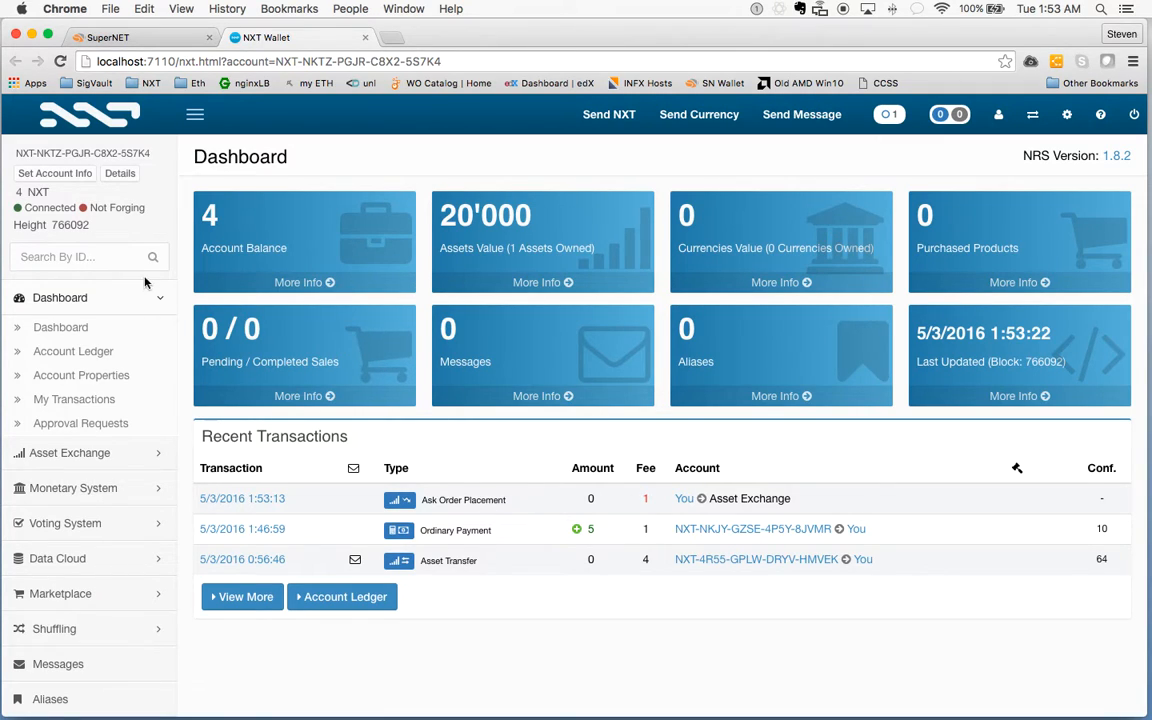
{"action": "left_click", "coordinate": [95, 358]}
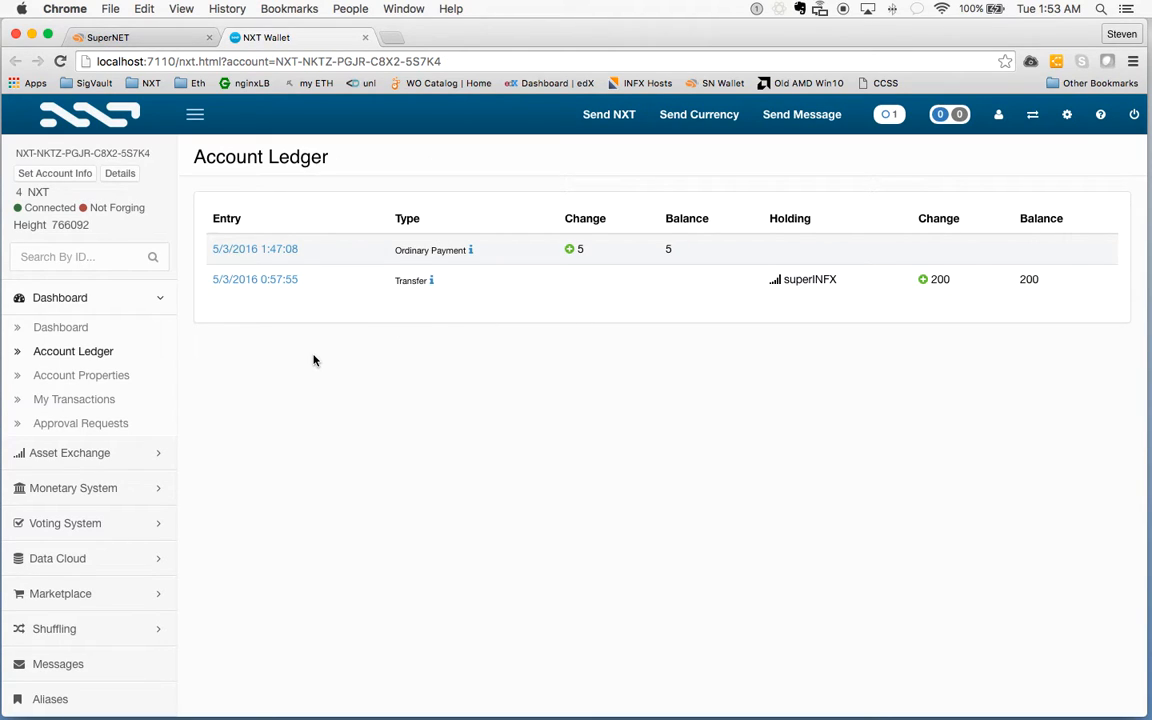
{"action": "left_click", "coordinate": [74, 302]}
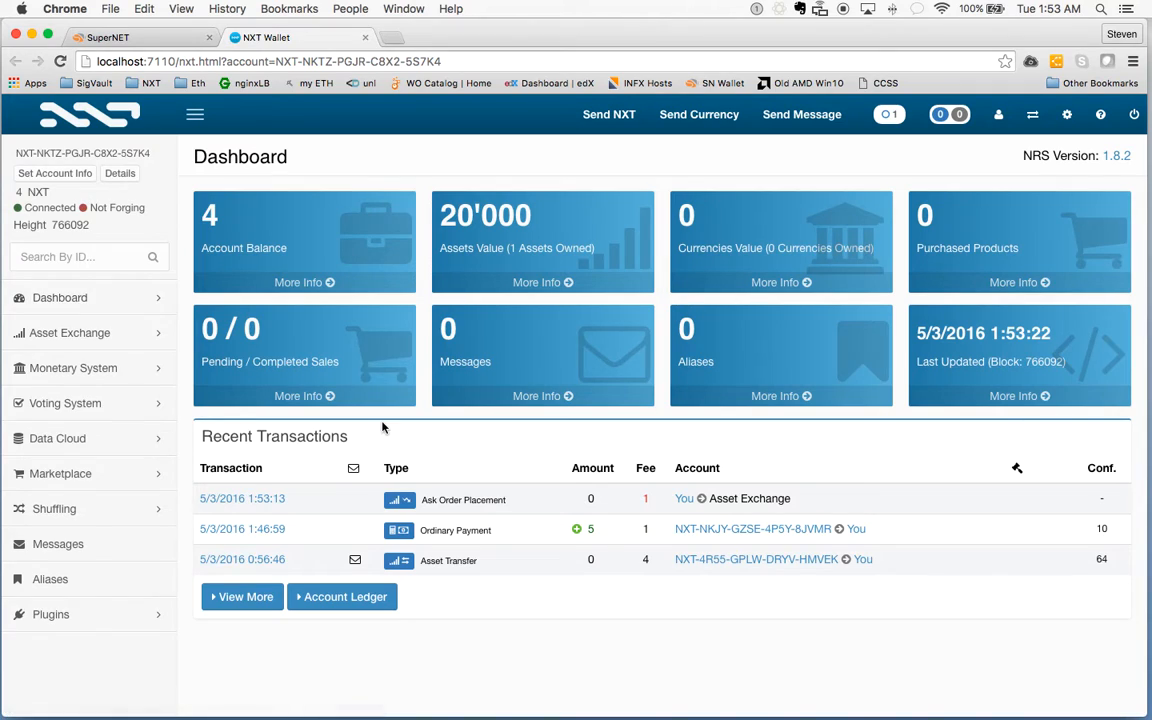
{"action": "left_click", "coordinate": [889, 115]}
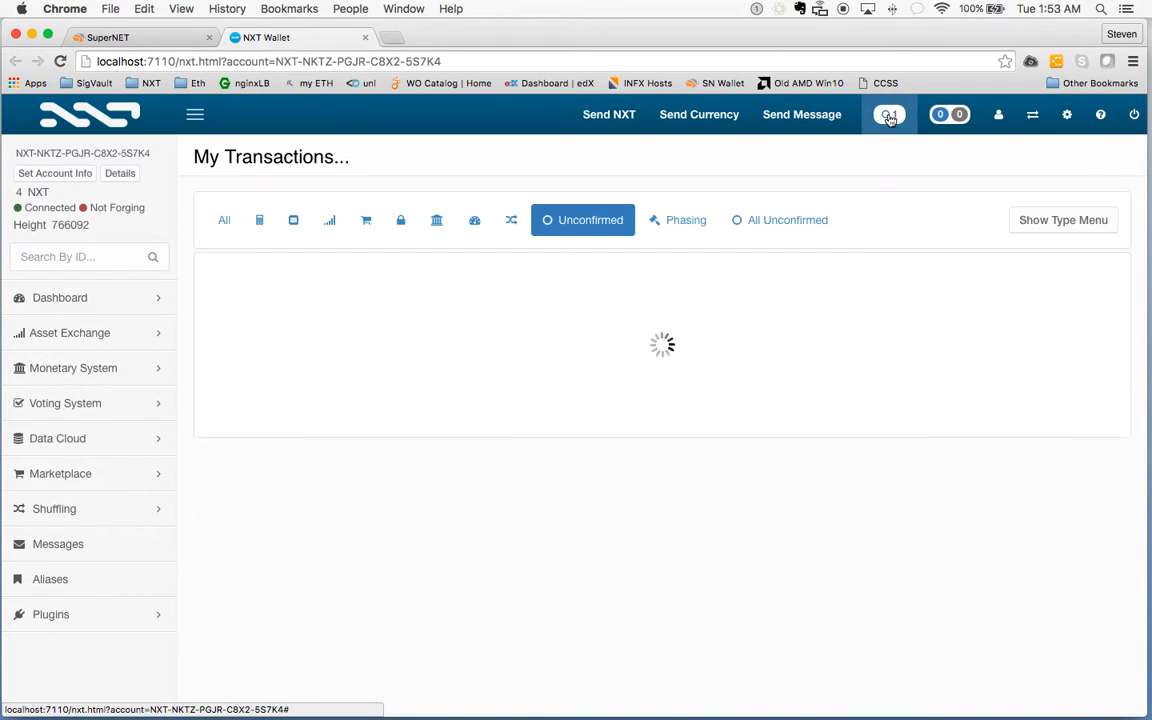
{"action": "left_click", "coordinate": [613, 226]}
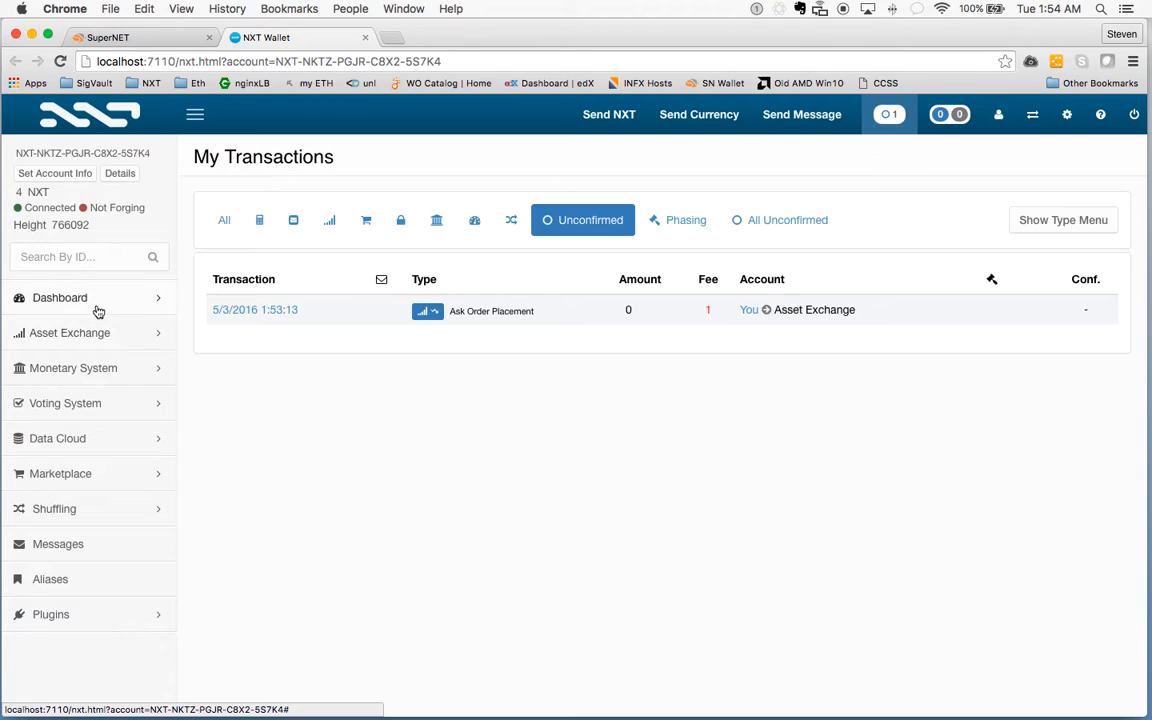
{"action": "left_click", "coordinate": [88, 302]}
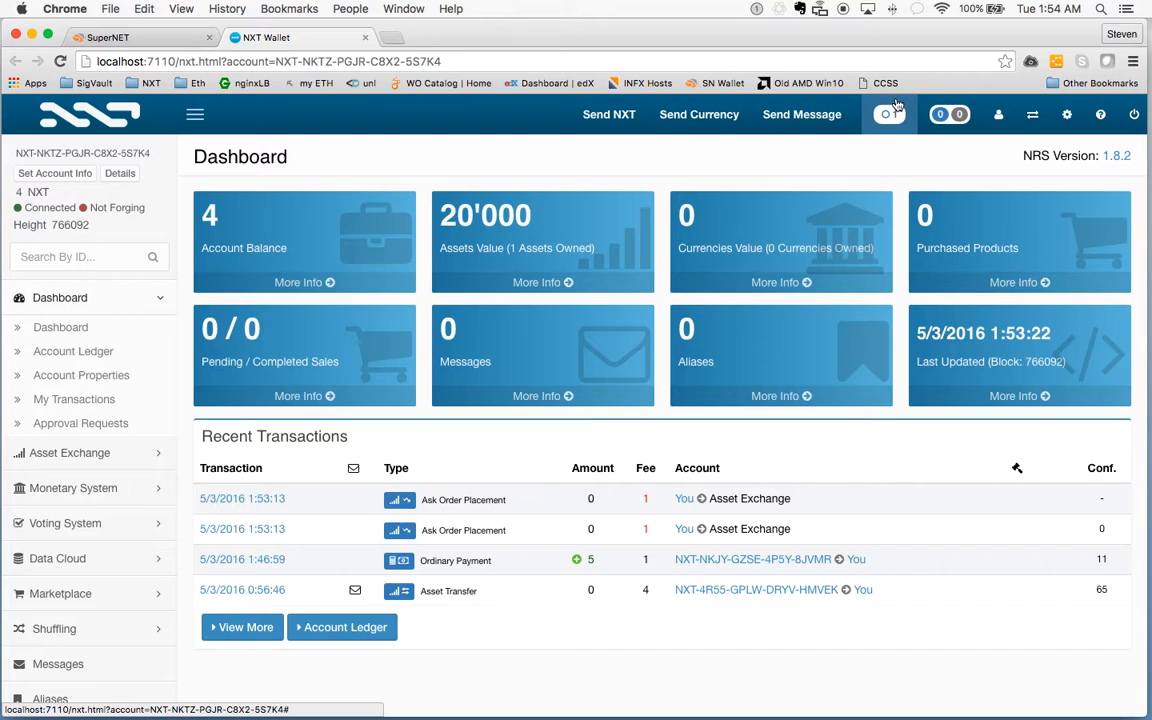
View the SuperNET coin tiles, then return to the NXT Wallet tab showing 304 NXT
{"action": "left_click", "coordinate": [140, 37]}
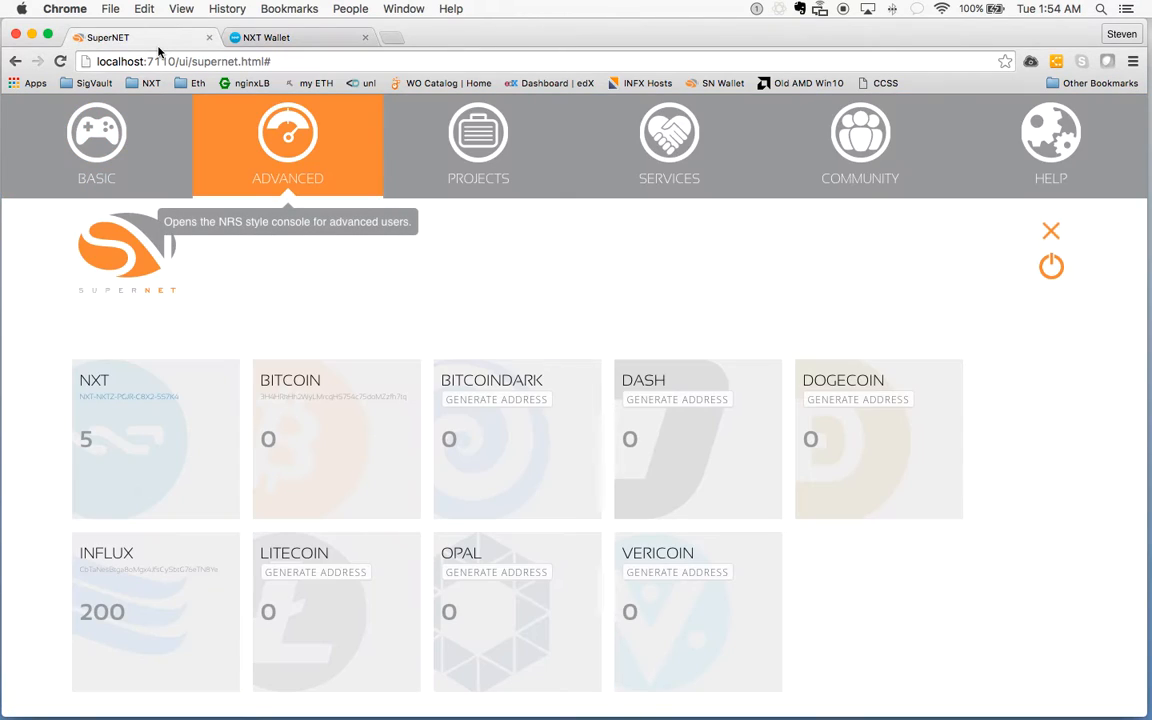
{"action": "left_click", "coordinate": [257, 39]}
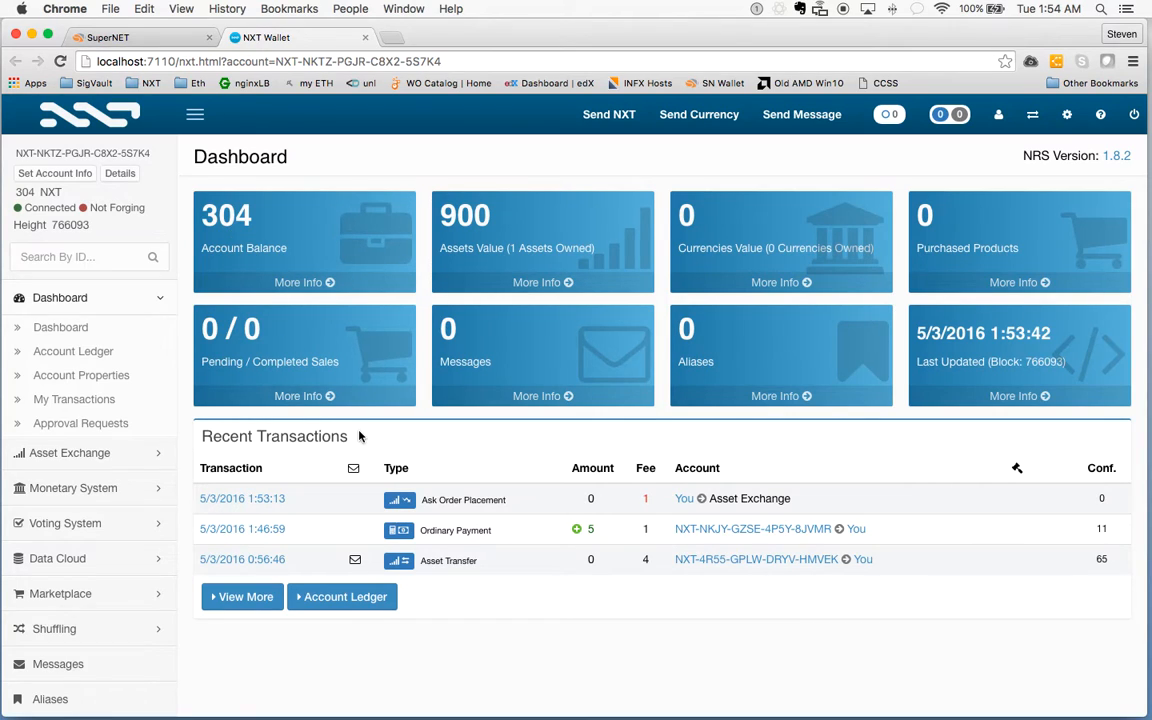
Reopen the Asset Exchange and select superBTC to view its 11 sell and 19 buy orders
{"action": "left_click", "coordinate": [112, 463]}
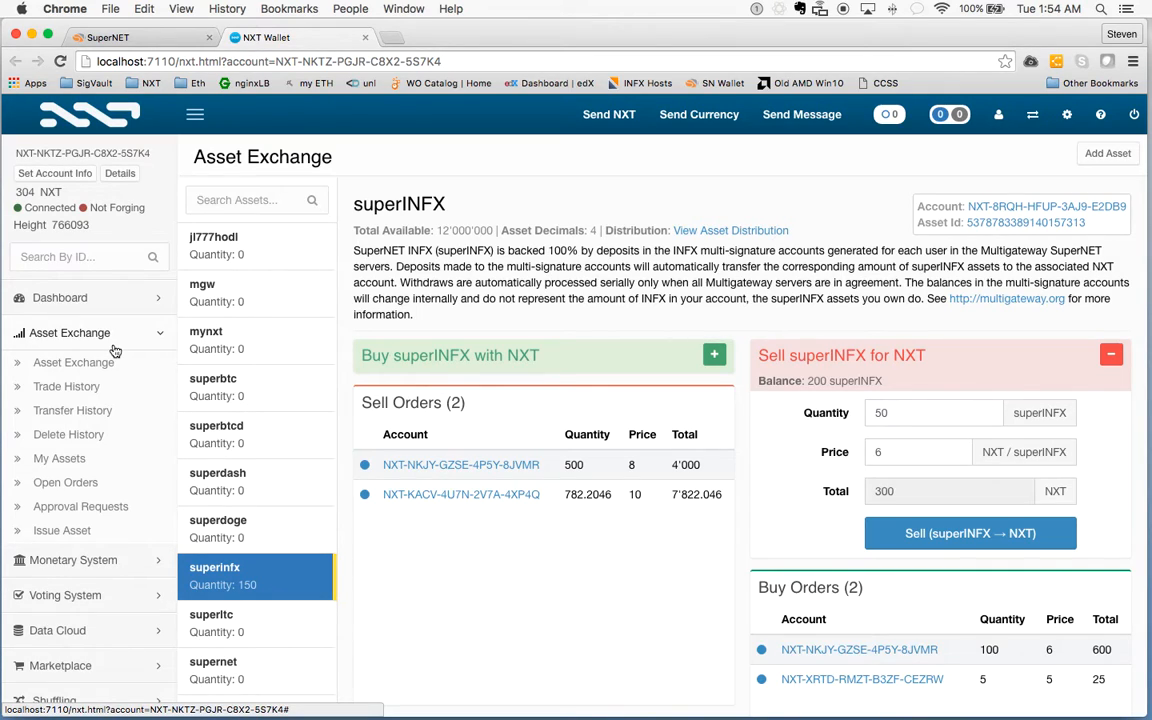
{"action": "left_click", "coordinate": [86, 293]}
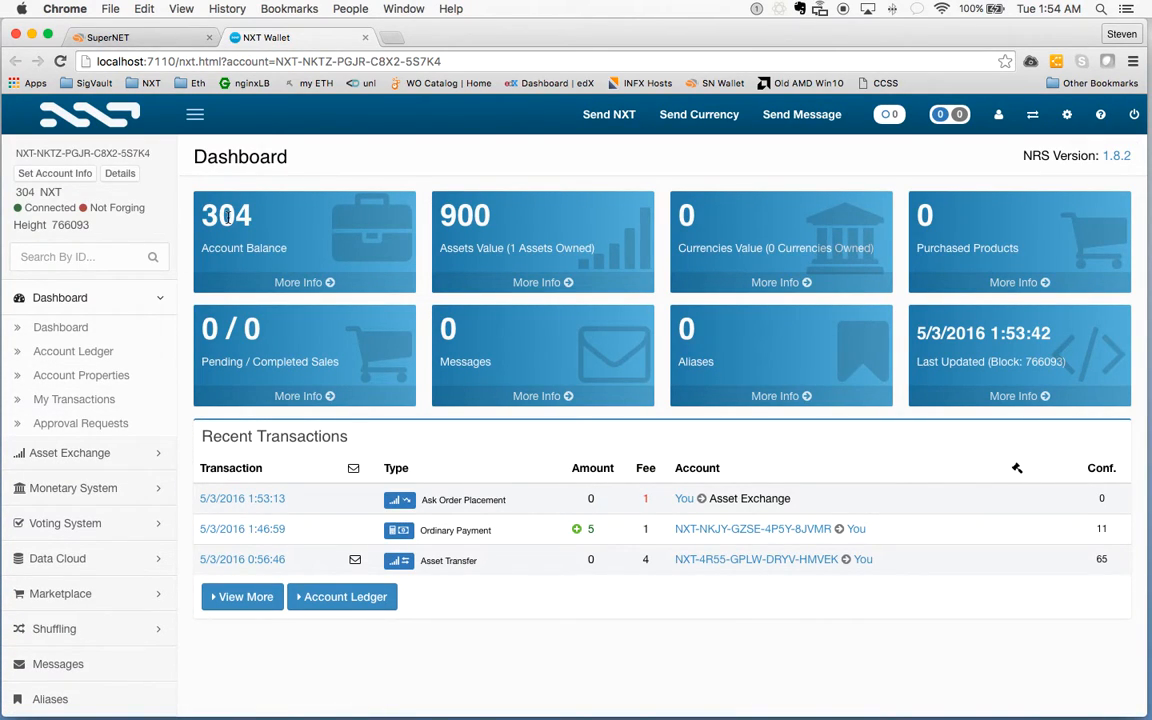
{"action": "left_click", "coordinate": [120, 460]}
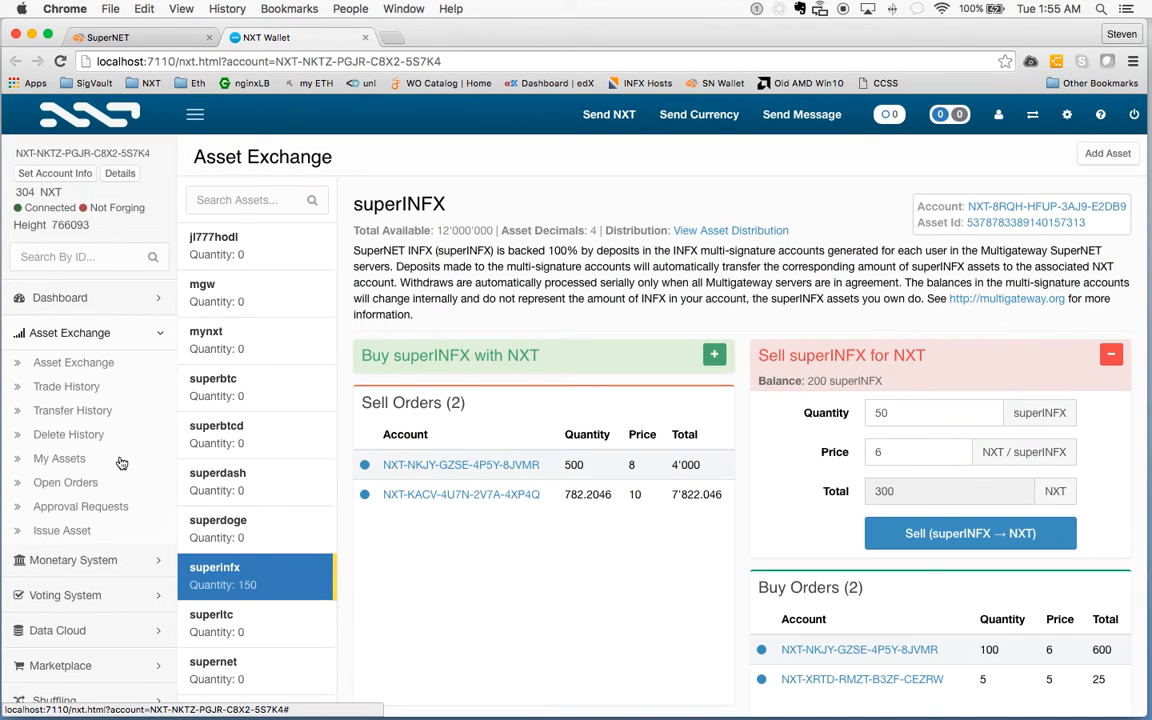
{"action": "left_click", "coordinate": [210, 440]}
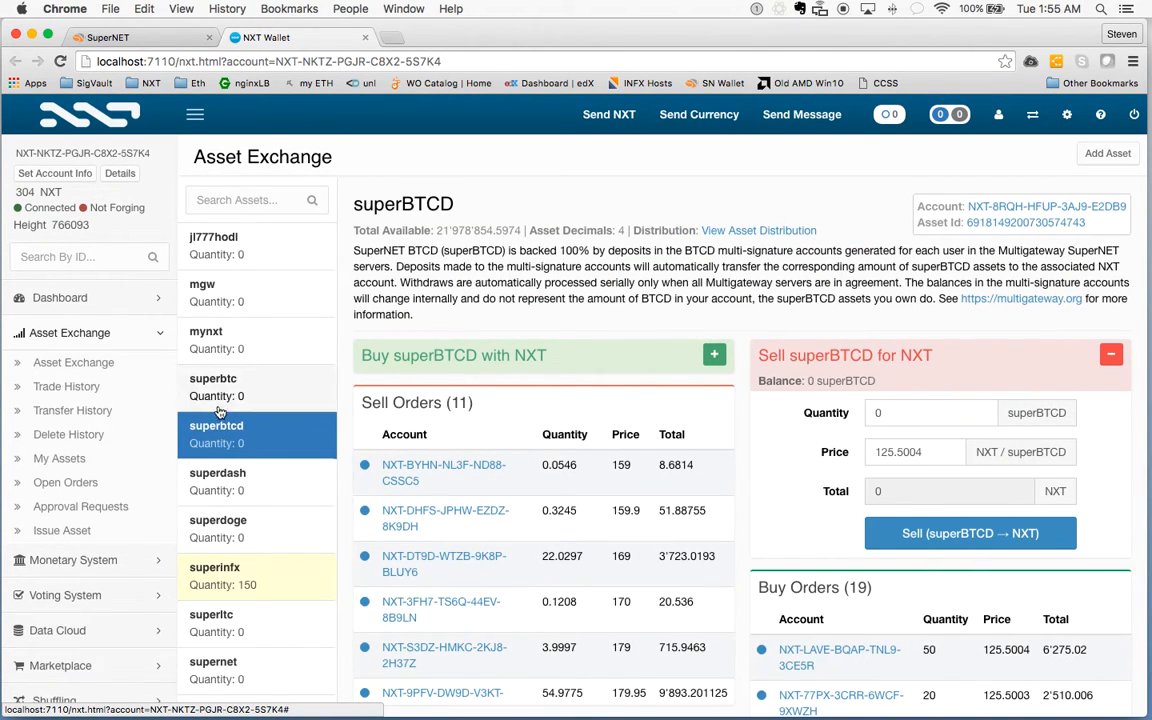
{"action": "left_click", "coordinate": [220, 390]}
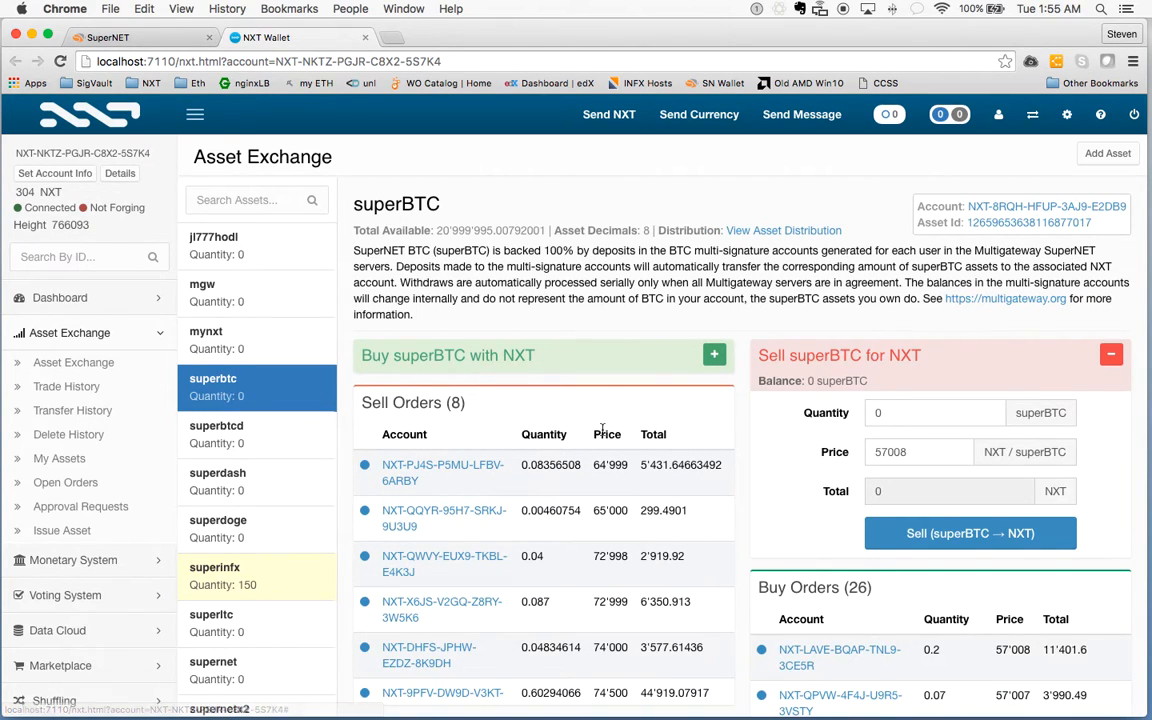
Fill the Buy superBTC form with quantity 0.004 at 64999 NXT, totalling 259.996 NXT
{"action": "left_click", "coordinate": [714, 357]}
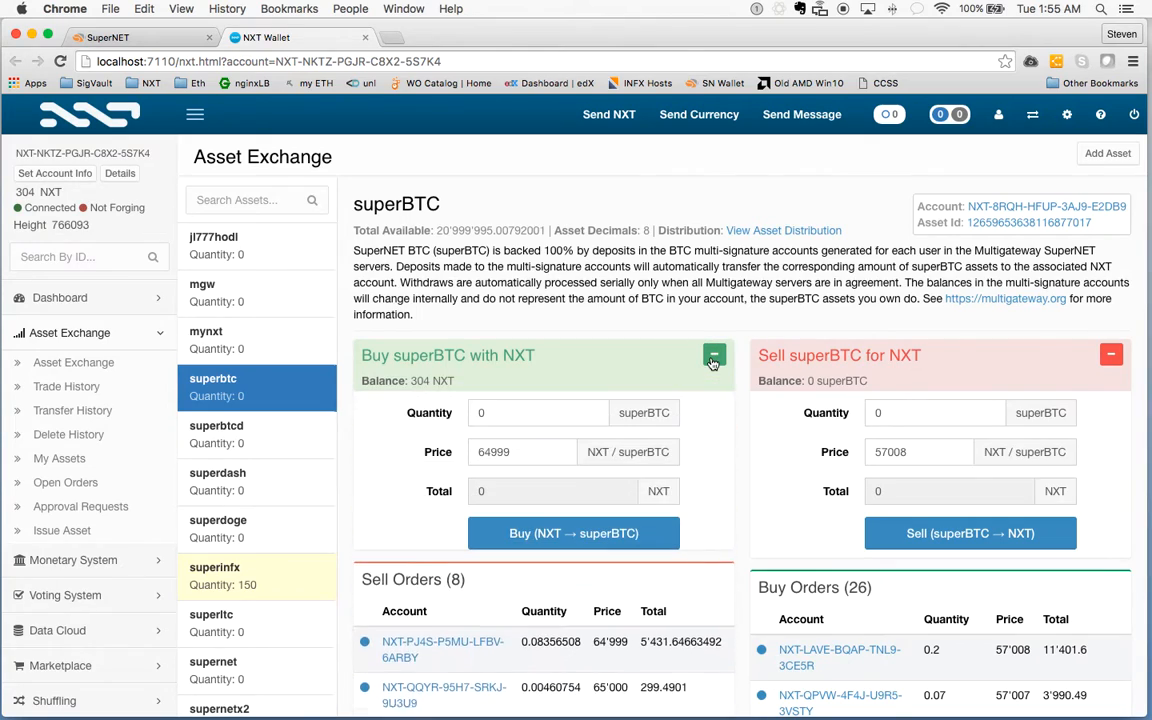
{"action": "left_click", "coordinate": [421, 383]}
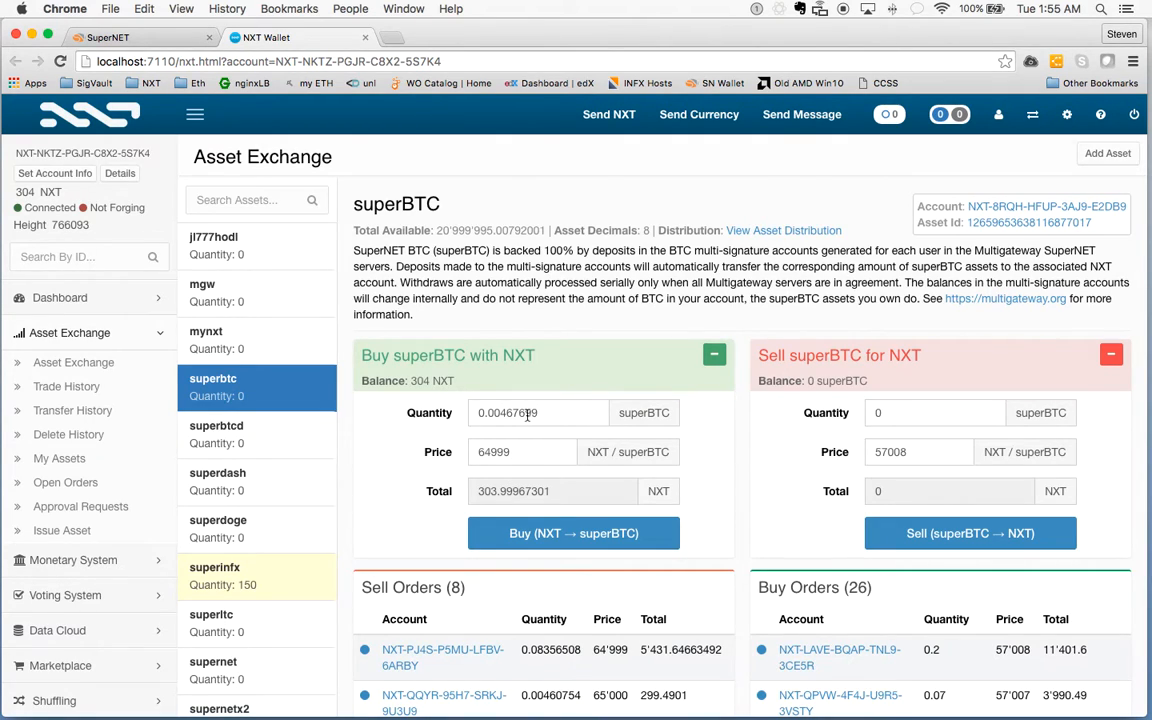
{"action": "left_click_drag", "start_coordinate": [507, 412], "coordinate": [534, 413]}
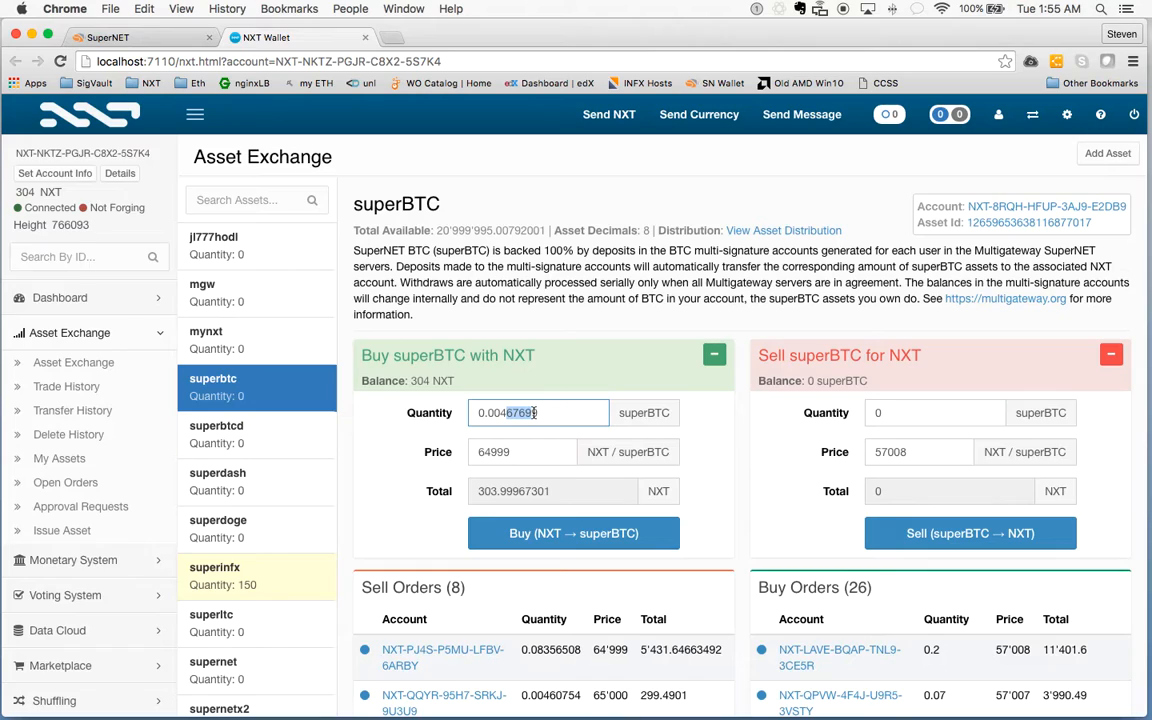
{"action": "type", "text": "9"}
{"action": "key", "text": "BackSpace"}
{"action": "scroll", "coordinate": [730, 465], "scroll_direction": "down", "scroll_amount": 2}
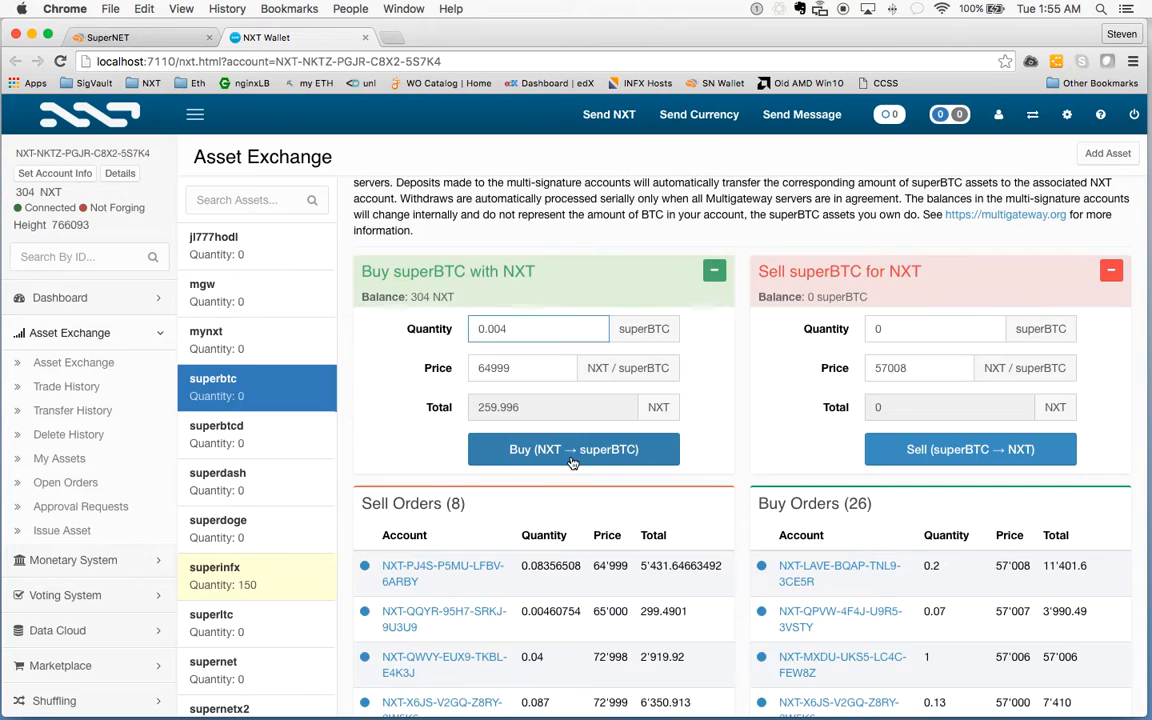
{"action": "double_click", "coordinate": [521, 367]}
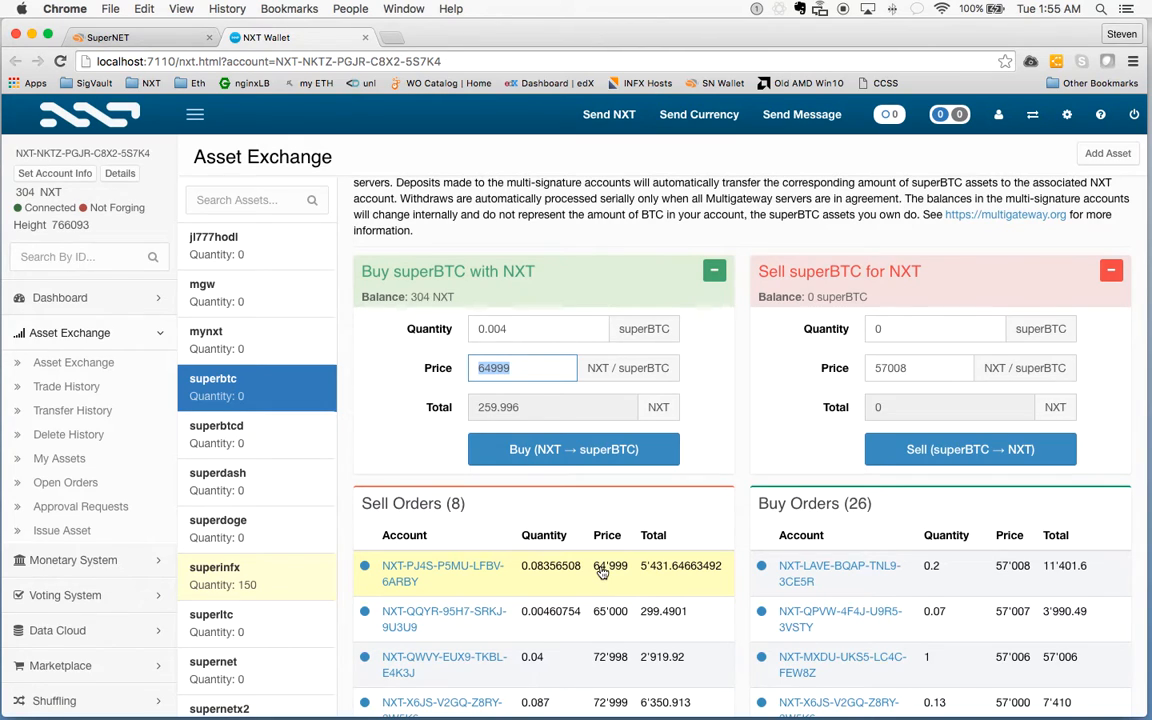
Submit and confirm the 0.004 superBTC buy at 64999 NXT, totalling 259.996 NXT
{"action": "left_click", "coordinate": [565, 449]}
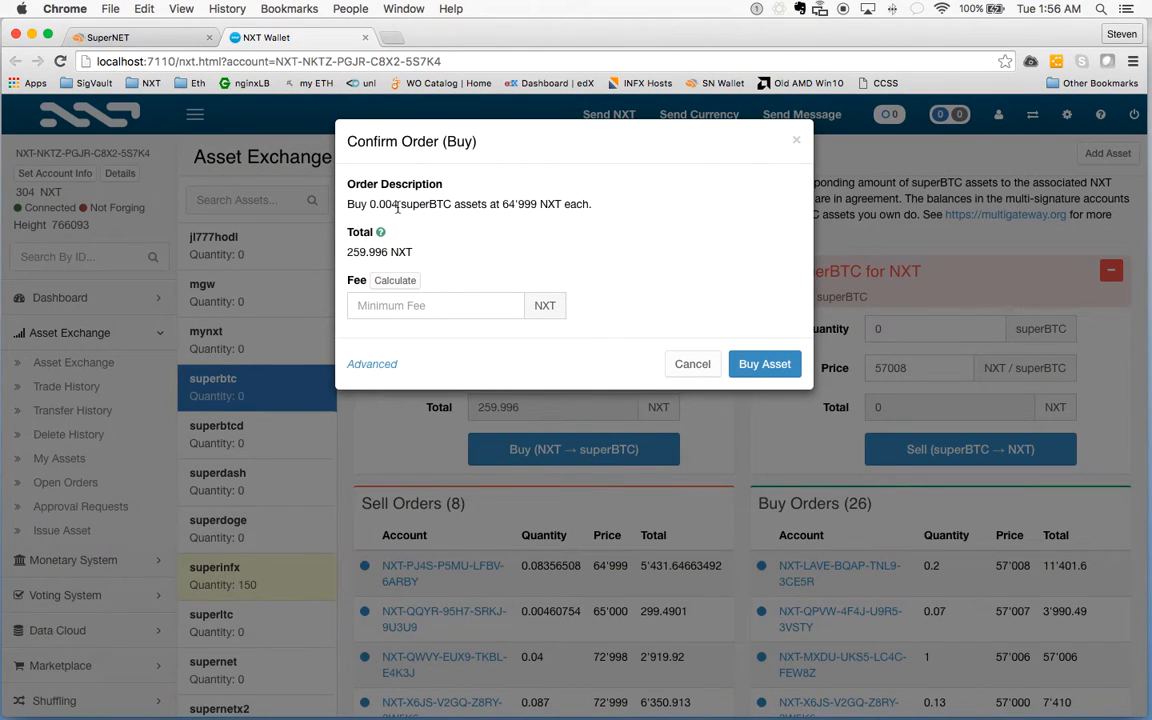
{"action": "left_click", "coordinate": [760, 365]}
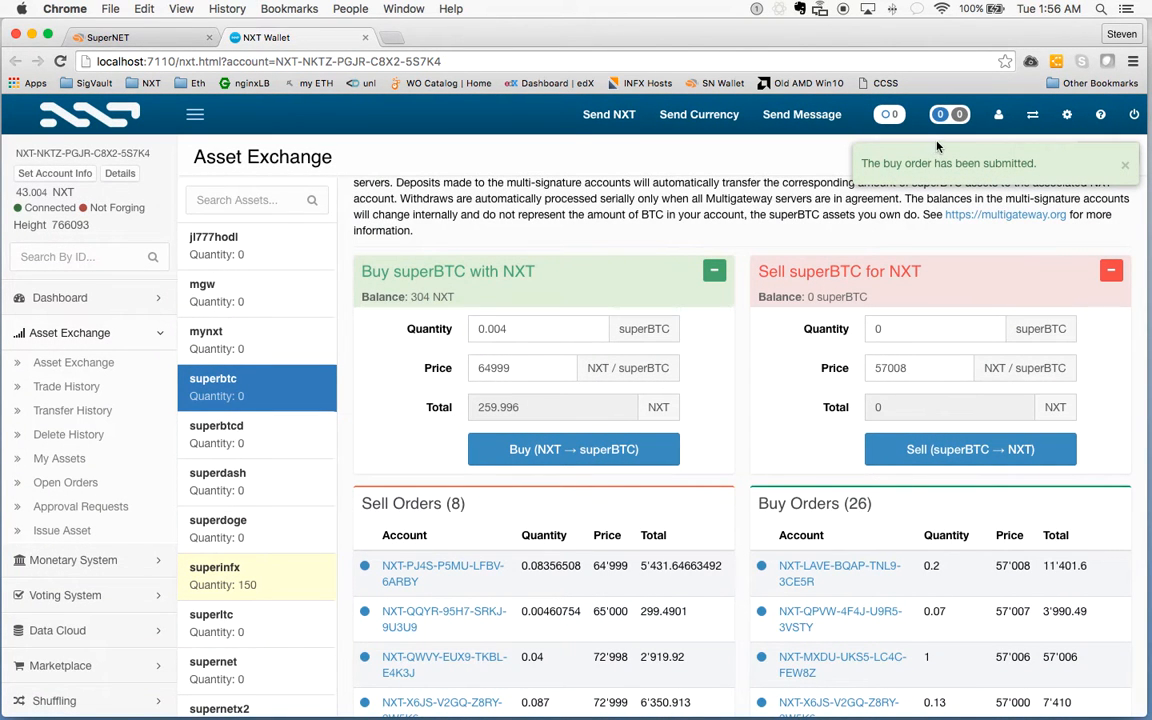
{"action": "left_click", "coordinate": [1125, 168]}
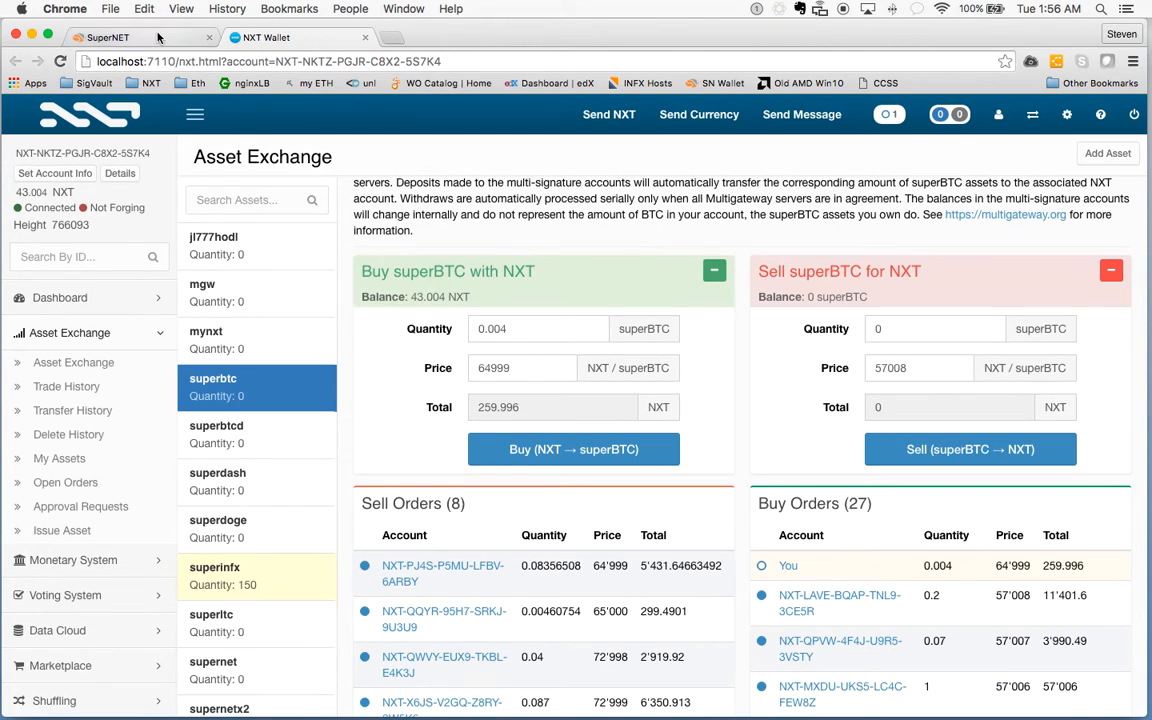
Review the trade entries in the Account Ledger, then return to the Dashboard showing 43.004 NXT
{"action": "left_click", "coordinate": [157, 37]}
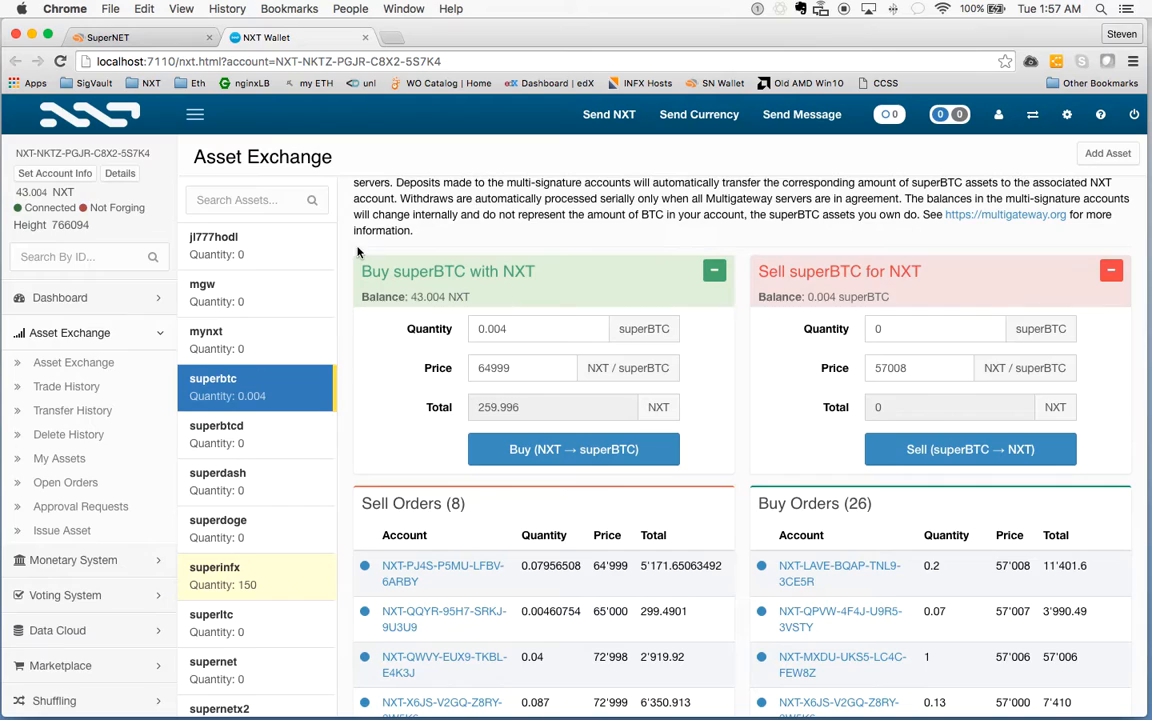
{"action": "left_click", "coordinate": [95, 297]}
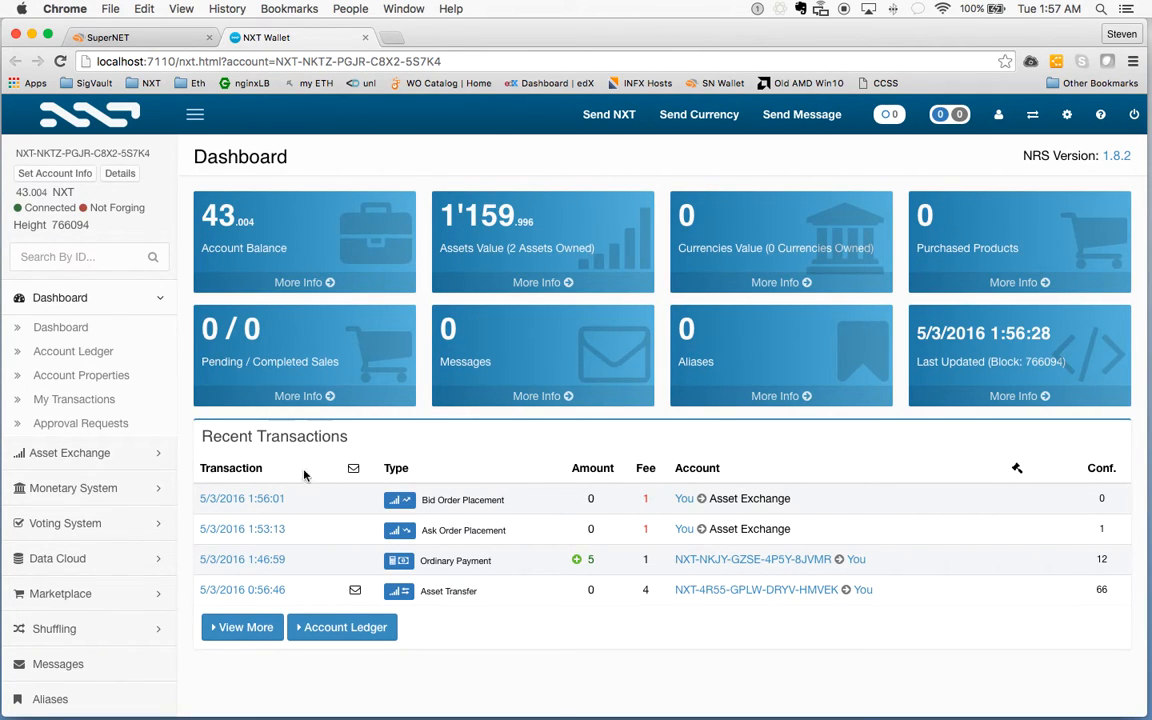
{"action": "left_click", "coordinate": [122, 355]}
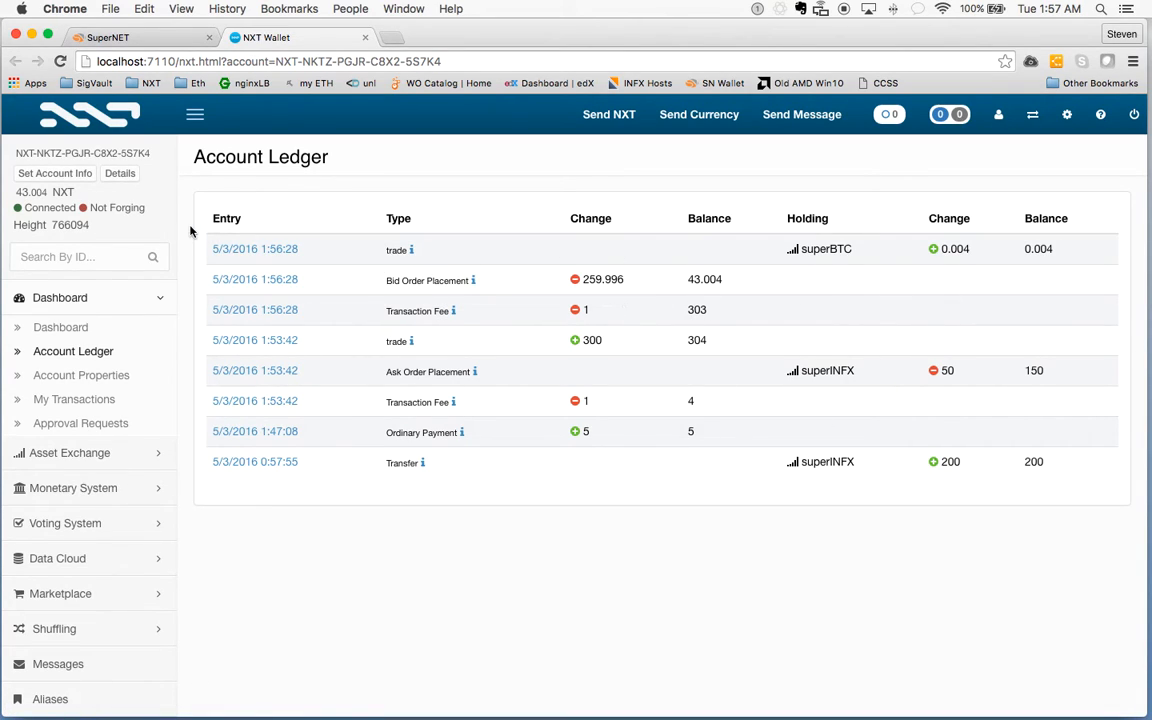
{"action": "left_click", "coordinate": [110, 300]}
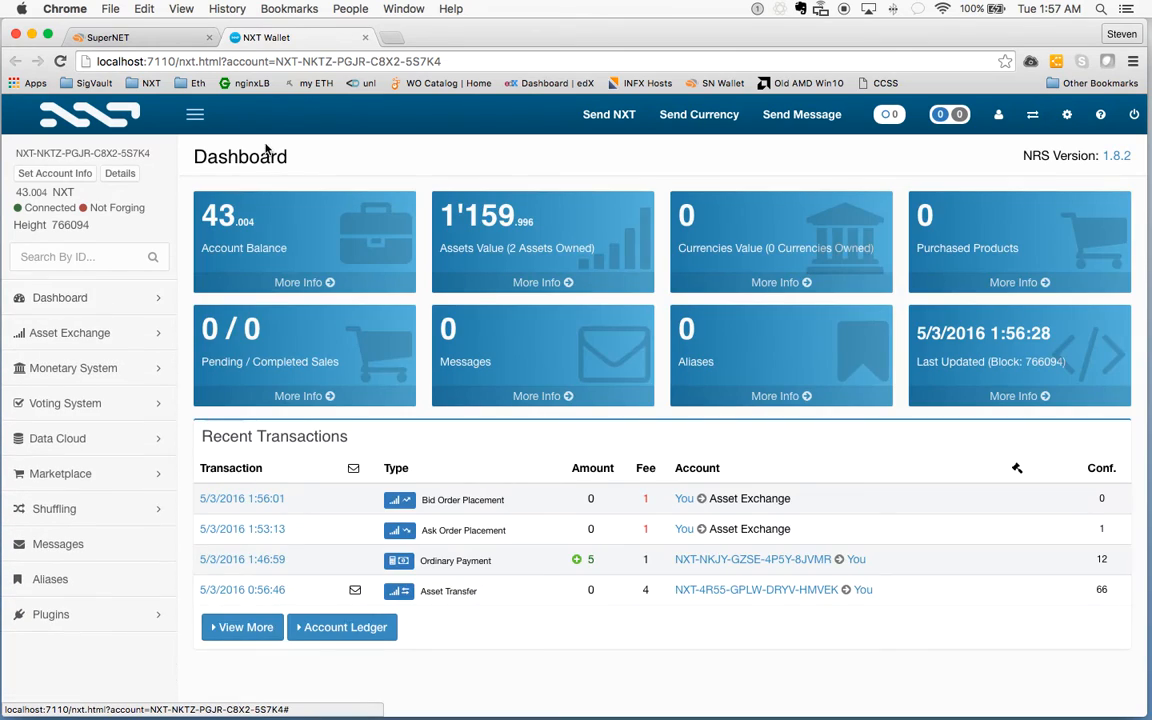
Close the NXT Wallet tab, hide the SuperNET category bar and reload the page
{"action": "left_click", "coordinate": [366, 38]}
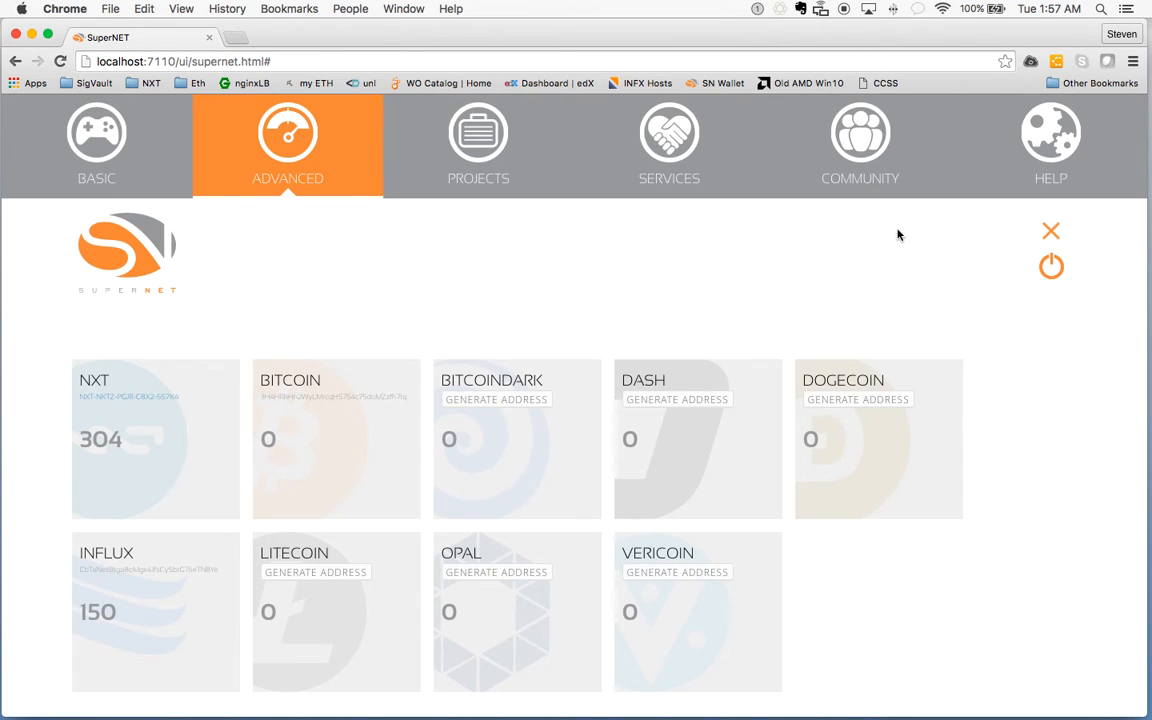
{"action": "left_click", "coordinate": [1050, 232]}
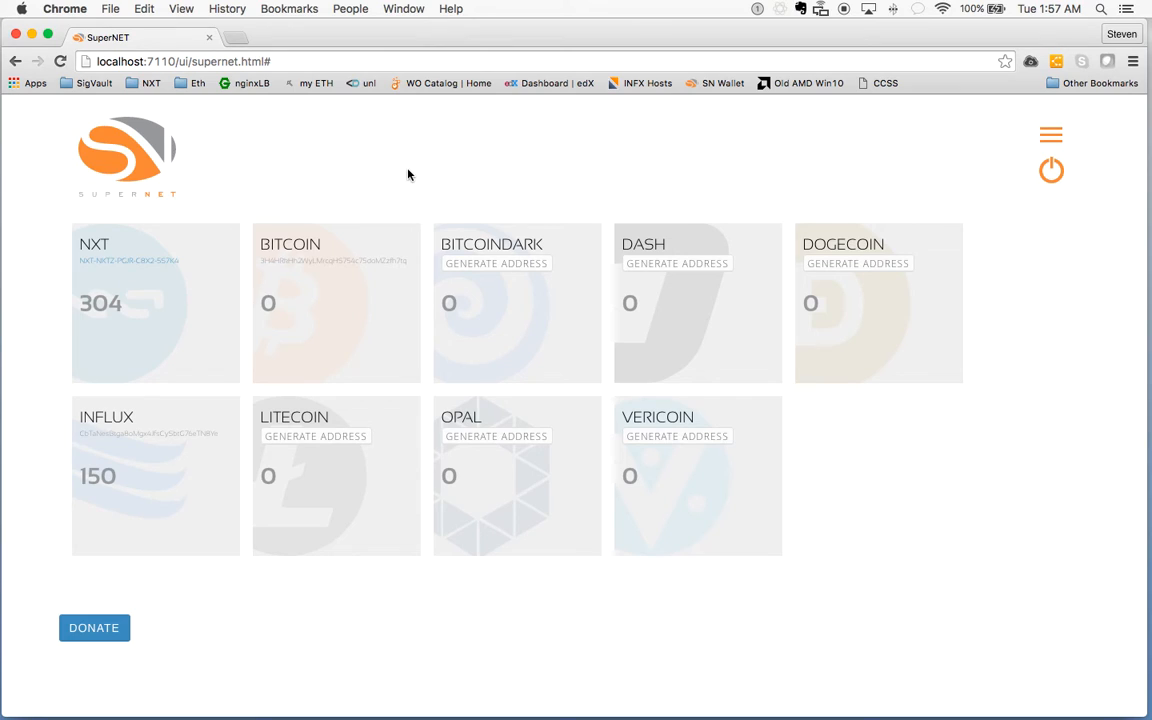
{"action": "key", "text": "super+r"}
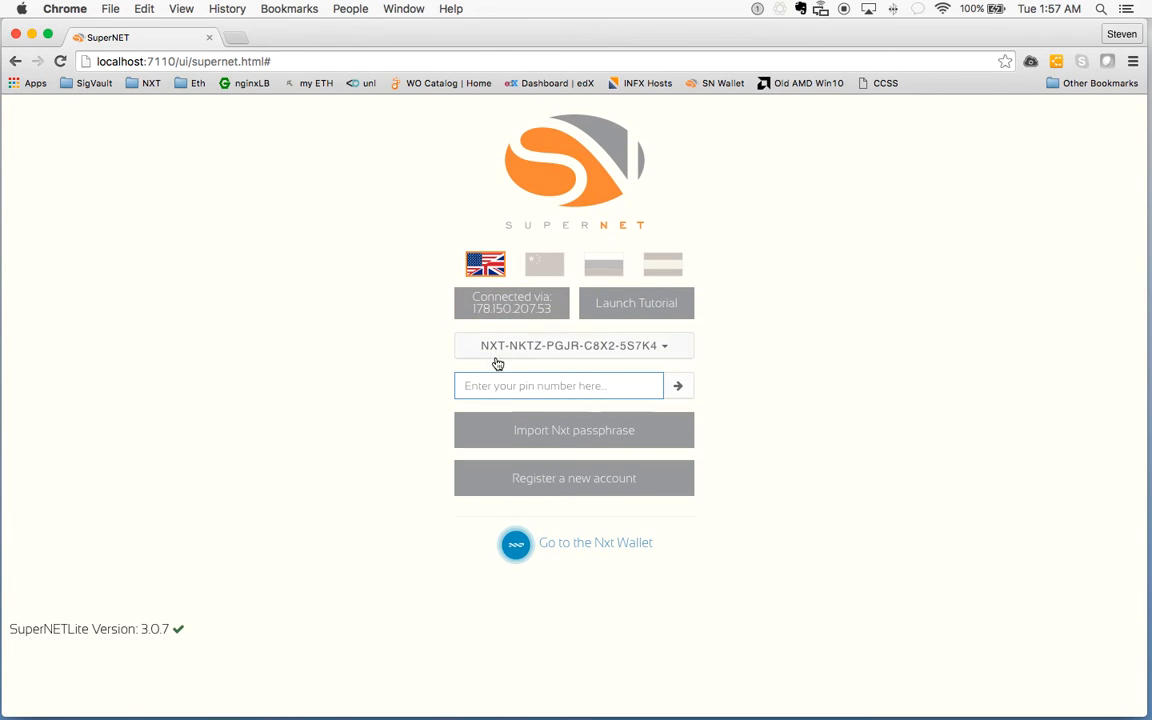
Unlock the account with the PIN, revealing 0.004 Bitcoin, 43.004 NXT and 150 Influx
{"action": "type", "text": "1234"}
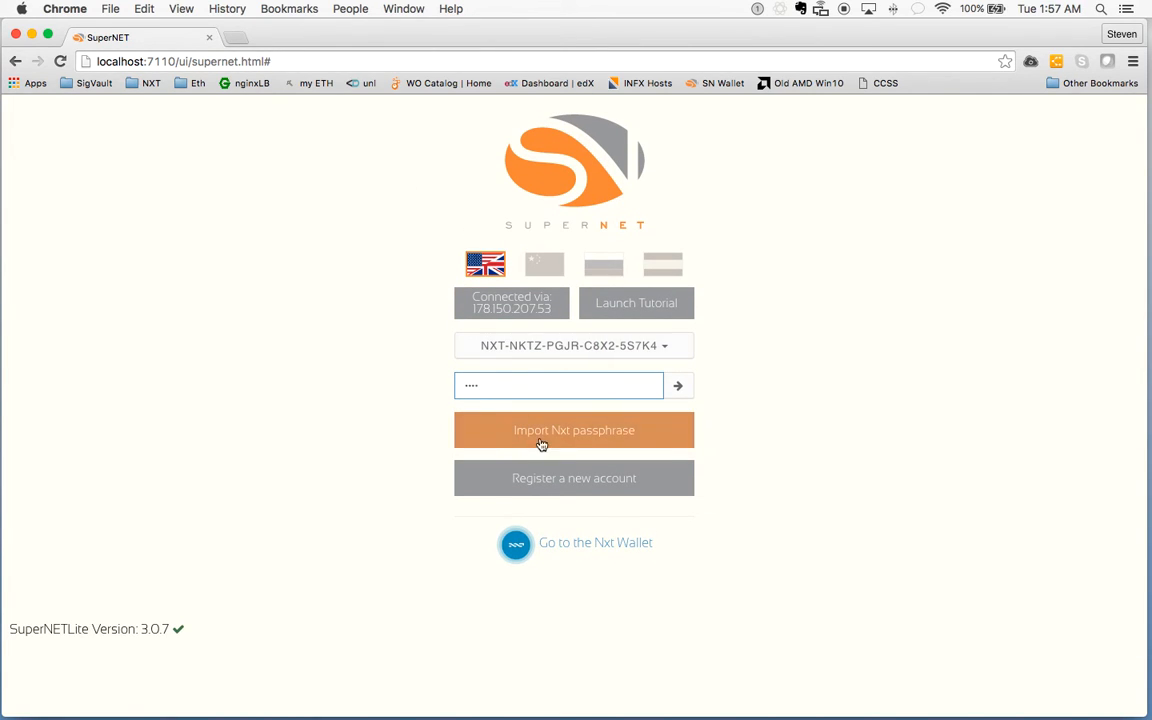
{"action": "left_click", "coordinate": [678, 388]}
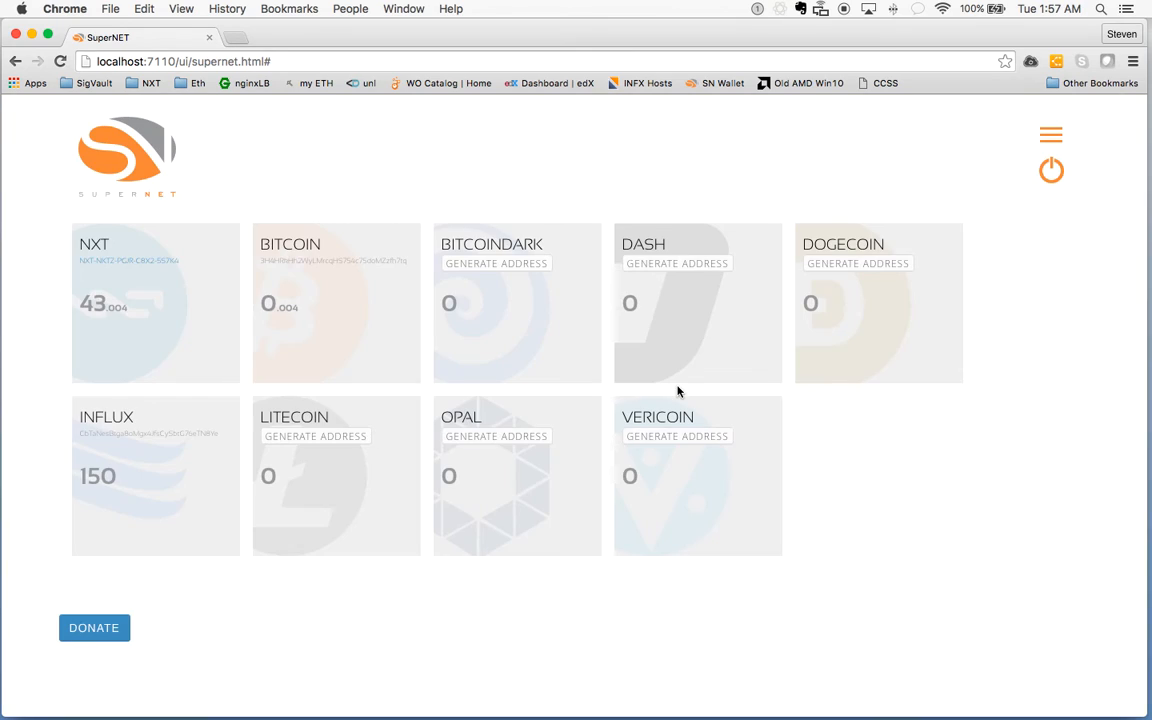
{"action": "mouse_move", "coordinate": [355, 288]}
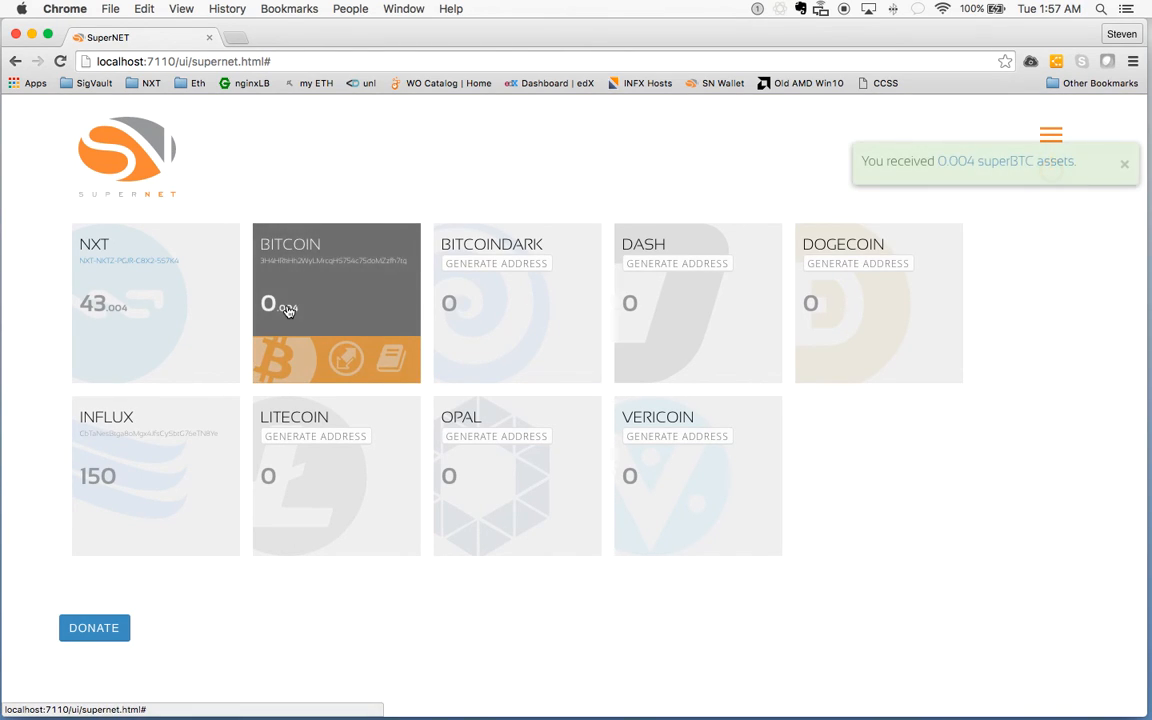
{"action": "mouse_move", "coordinate": [139, 463]}
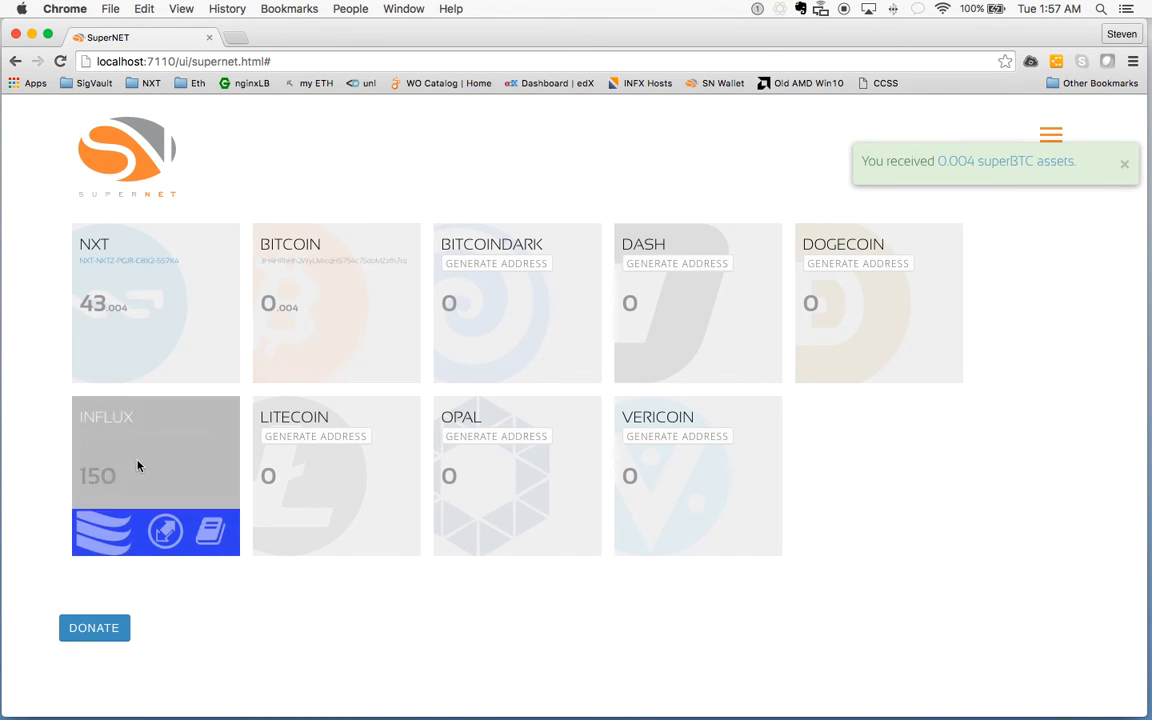
{"action": "mouse_move", "coordinate": [99, 314]}
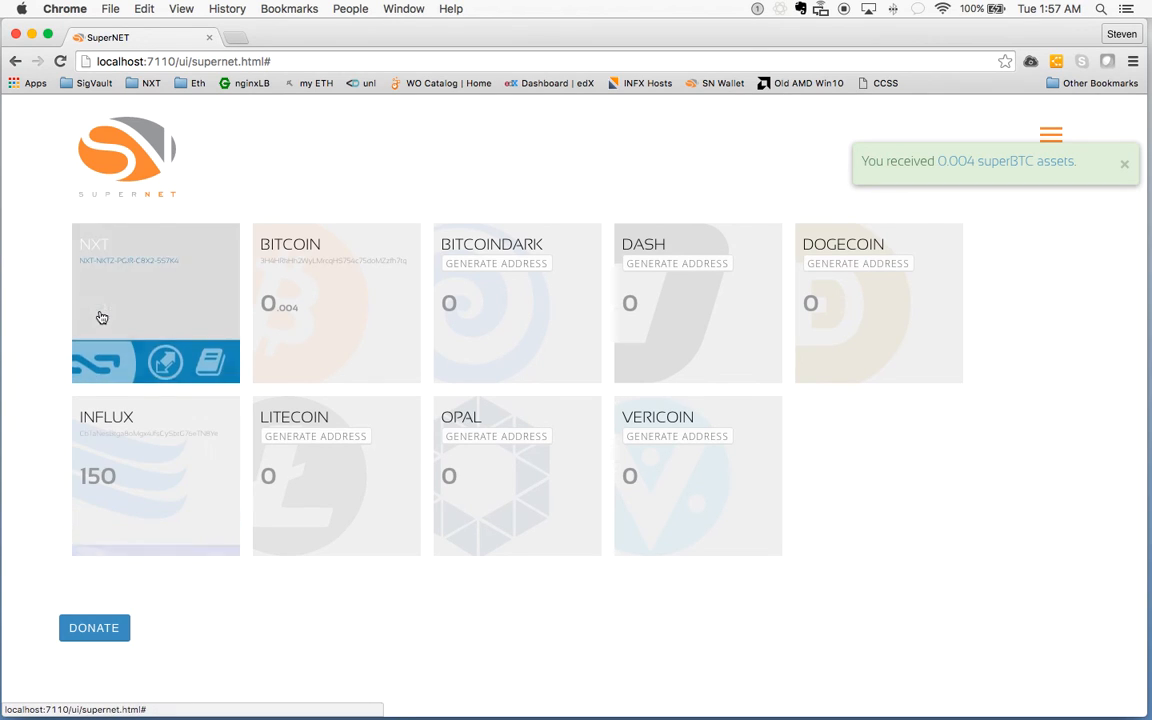